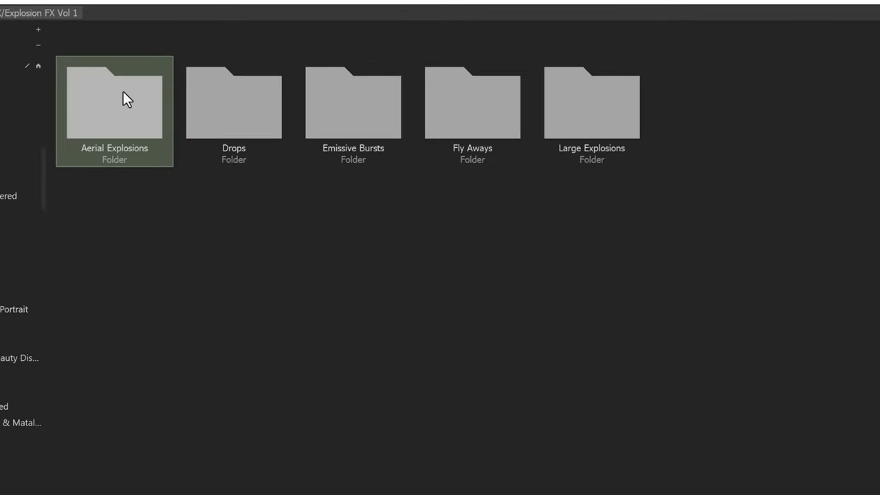
Step through the Drops, Emissive Bursts, Fly Aways, Large Explosions and Aerial Explosions subfolders
{"action": "left_click", "coordinate": [225, 103]}
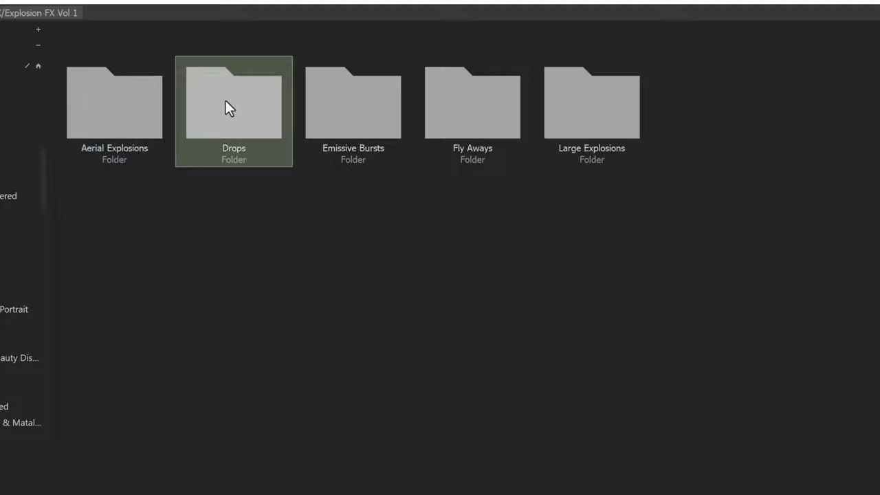
{"action": "left_click", "coordinate": [347, 107]}
{"action": "left_click", "coordinate": [473, 99]}
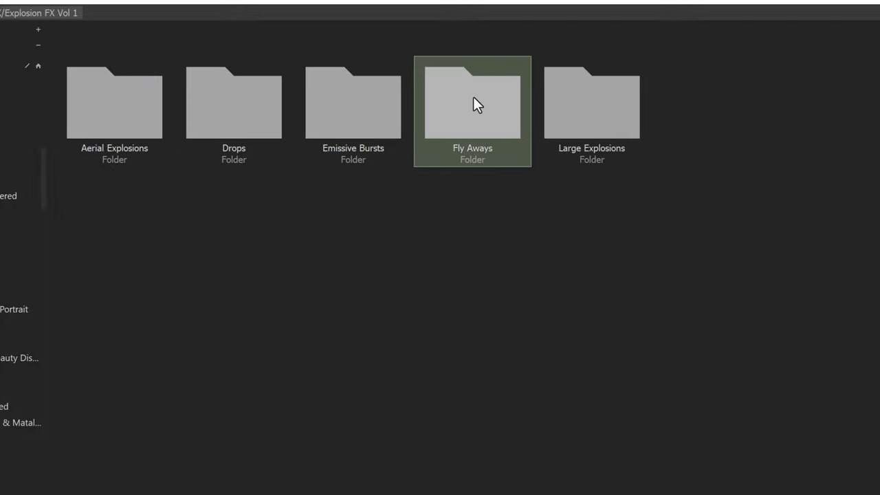
{"action": "left_click", "coordinate": [587, 99]}
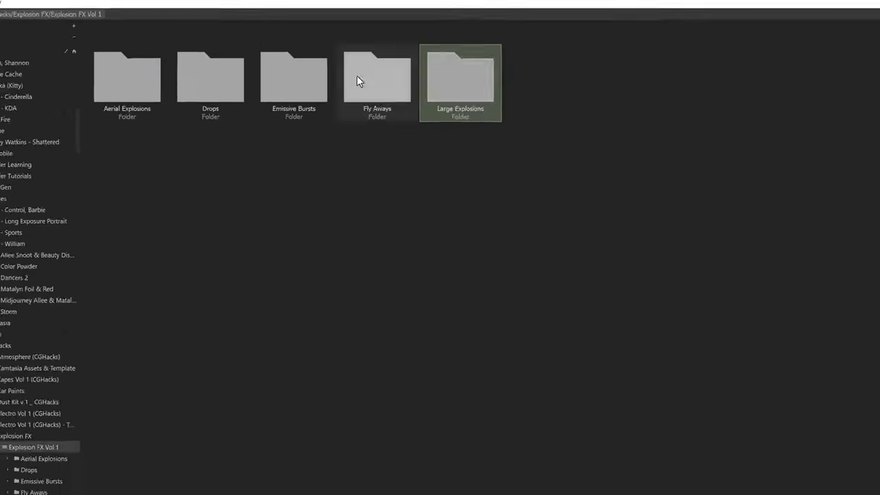
{"action": "left_click", "coordinate": [113, 109]}
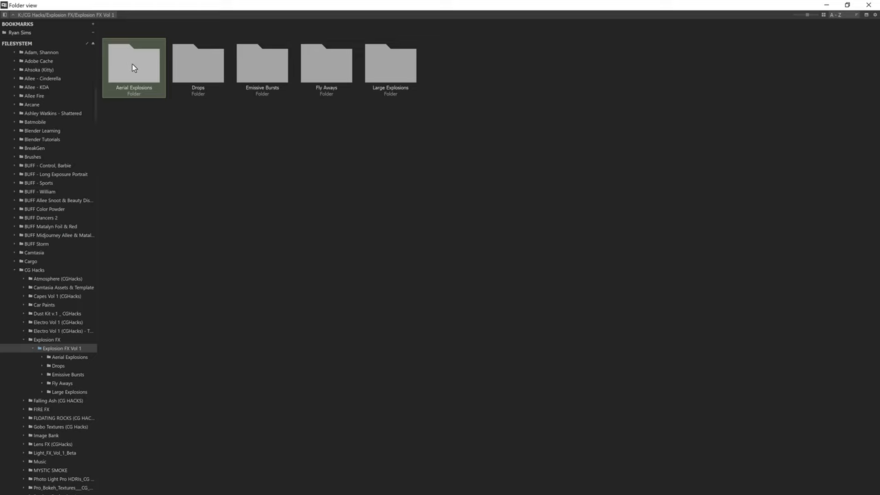
Open Aerial Explosions, scroll its thumbnails, then jump back to the first image
{"action": "double_click", "coordinate": [133, 67]}
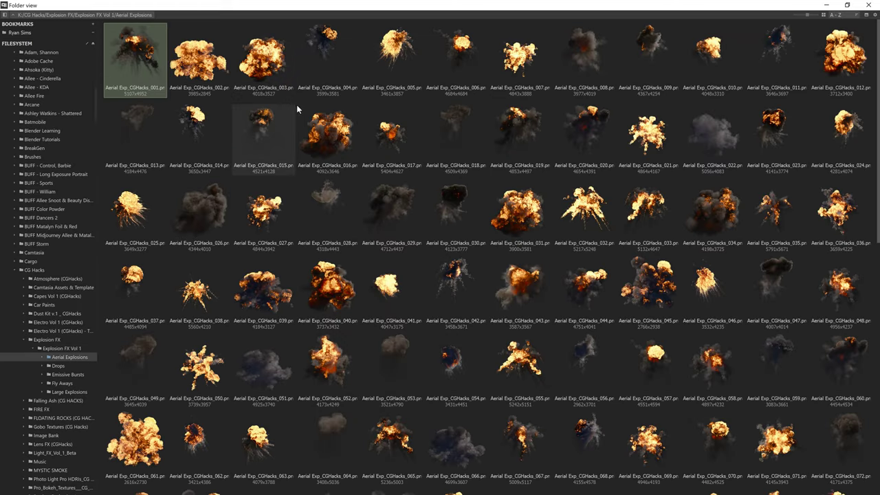
{"action": "scroll", "coordinate": [377, 121], "scroll_direction": "down", "scroll_amount": 5}
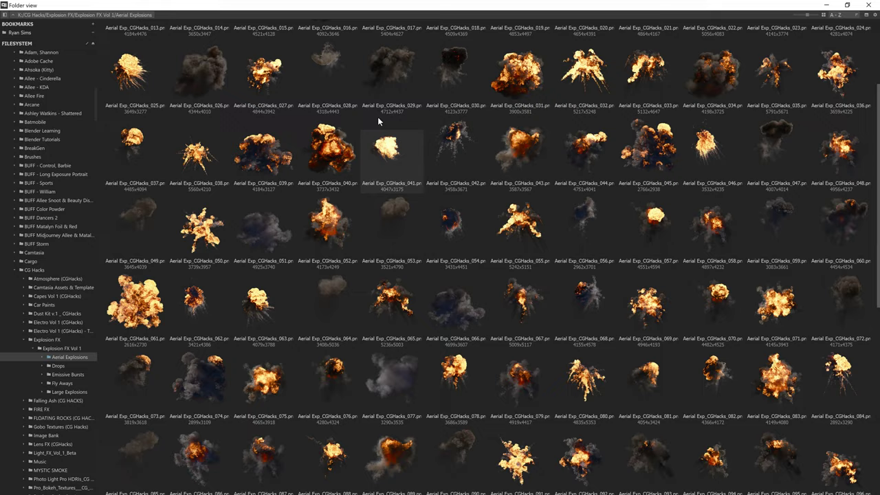
{"action": "scroll", "coordinate": [378, 120], "scroll_direction": "down", "scroll_amount": 3}
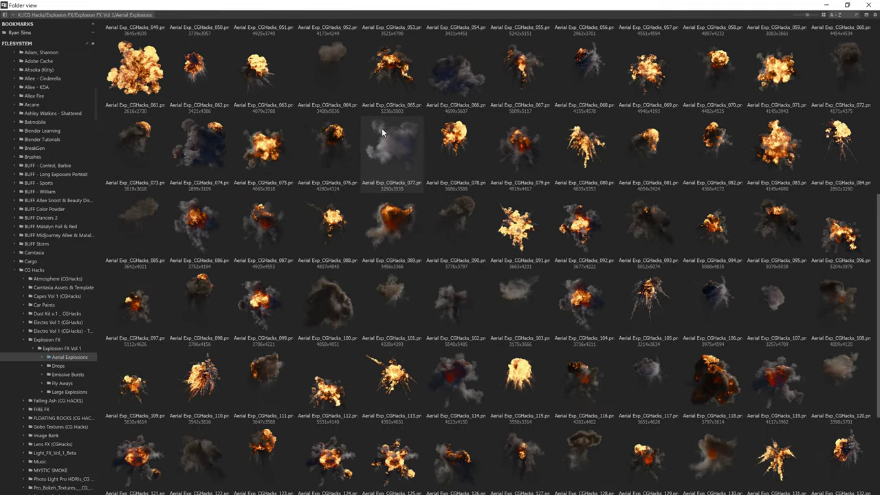
{"action": "key", "text": "Home"}
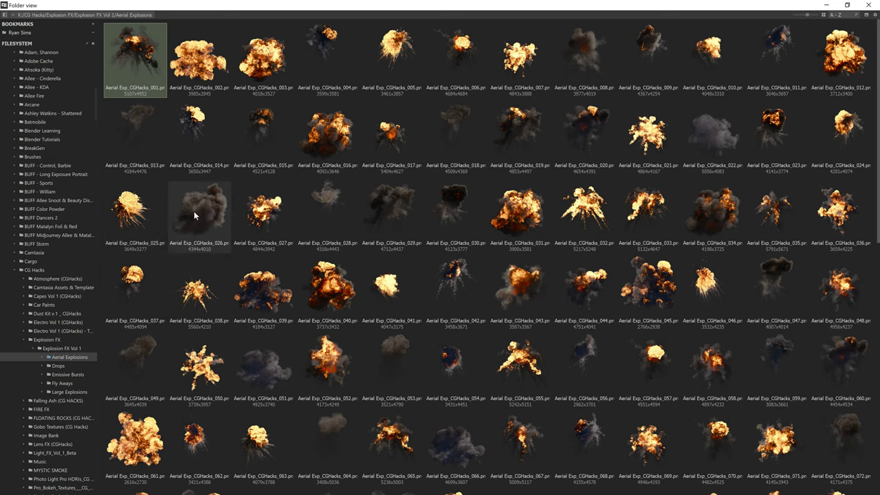
Browse the Drops, Emissive Bursts and Fly Aways thumbnails, ending on Large Explosions
{"action": "left_click", "coordinate": [59, 366]}
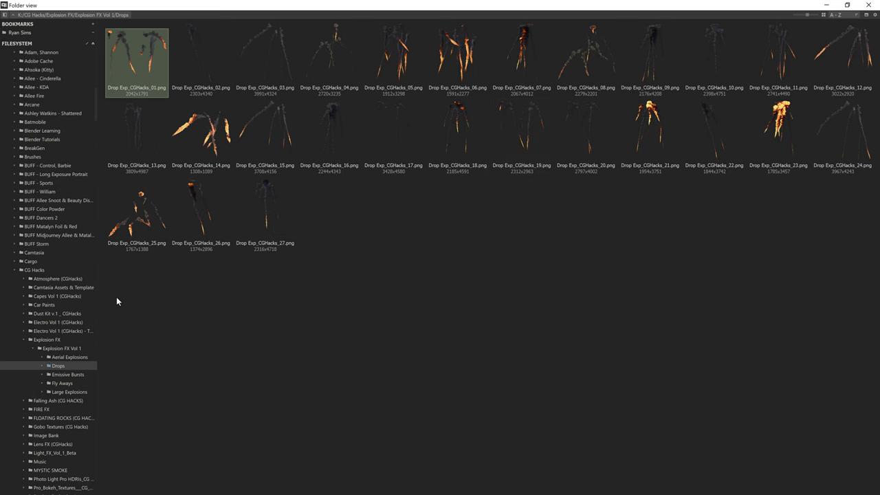
{"action": "left_click", "coordinate": [63, 374]}
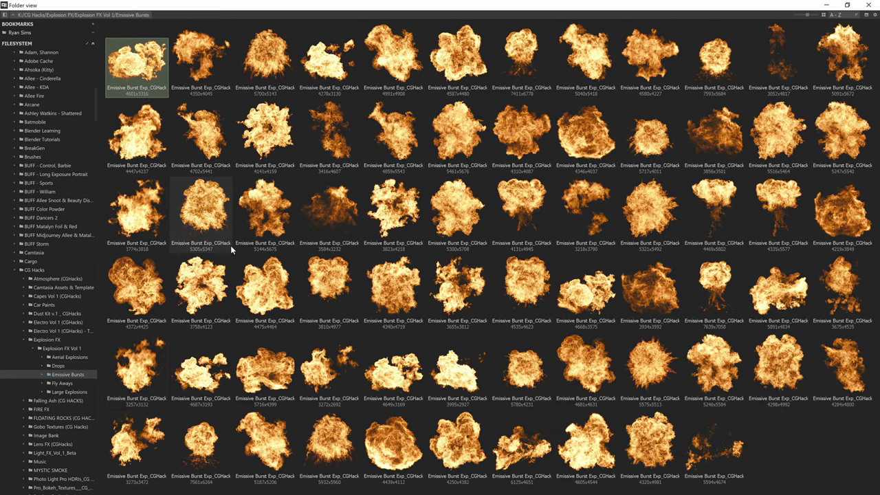
{"action": "left_click", "coordinate": [266, 134]}
{"action": "left_click", "coordinate": [377, 128]}
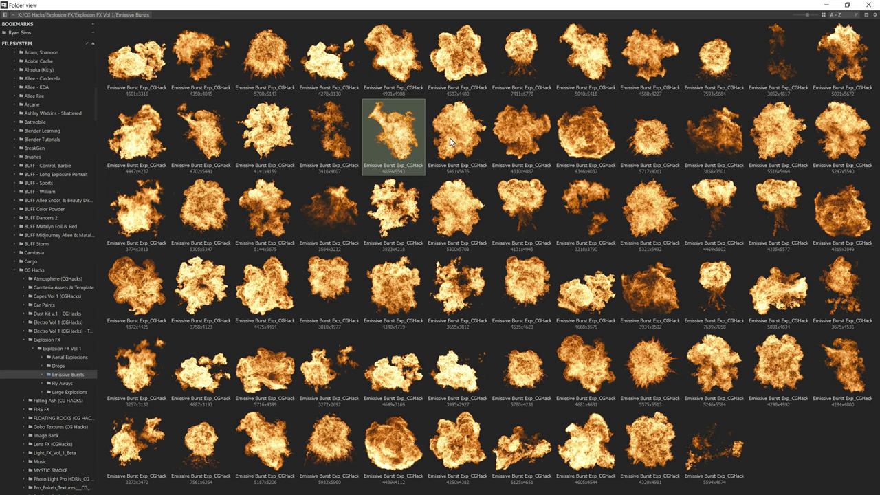
{"action": "left_click", "coordinate": [65, 383]}
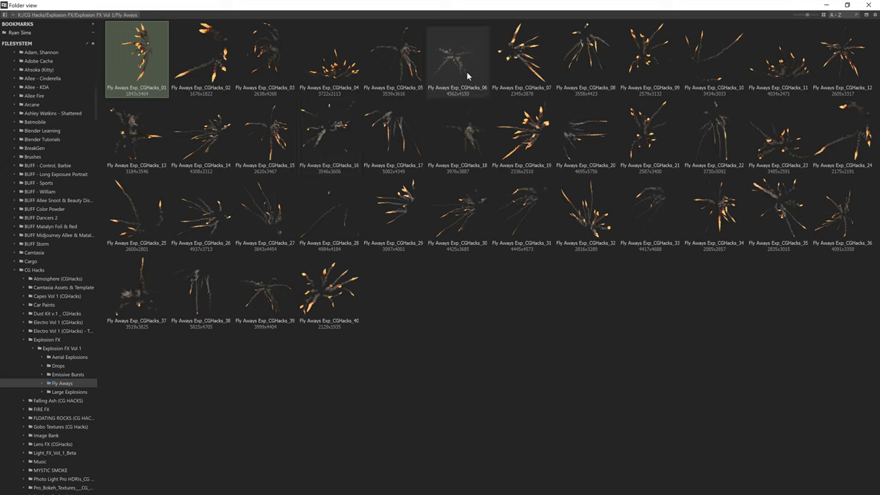
{"action": "left_click", "coordinate": [94, 391]}
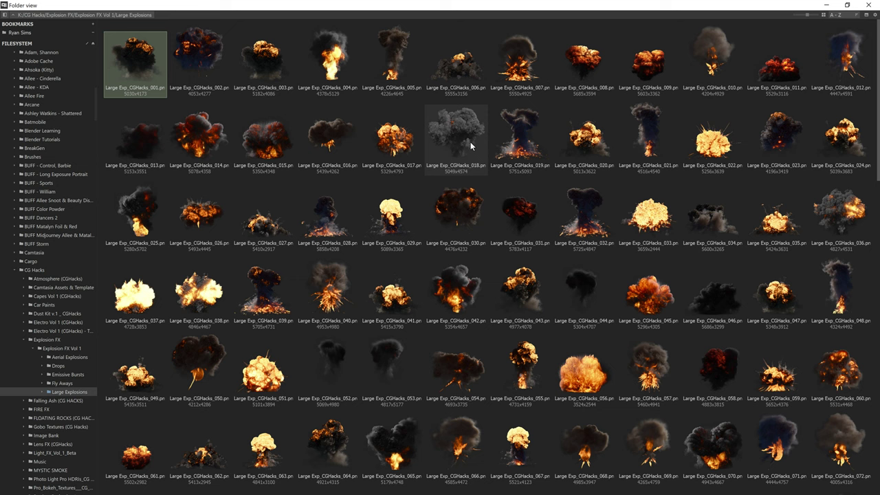
{"action": "scroll", "coordinate": [471, 146], "scroll_direction": "down", "scroll_amount": 10}
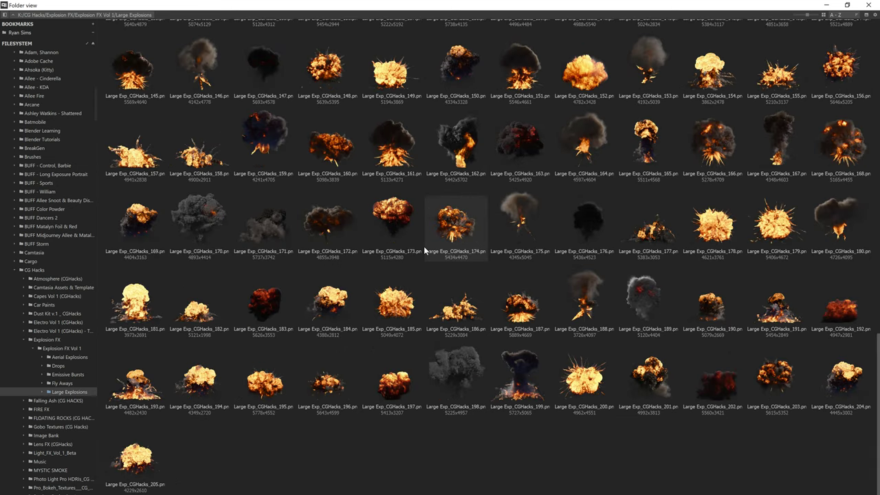
{"action": "scroll", "coordinate": [424, 250], "scroll_direction": "up", "scroll_amount": 5}
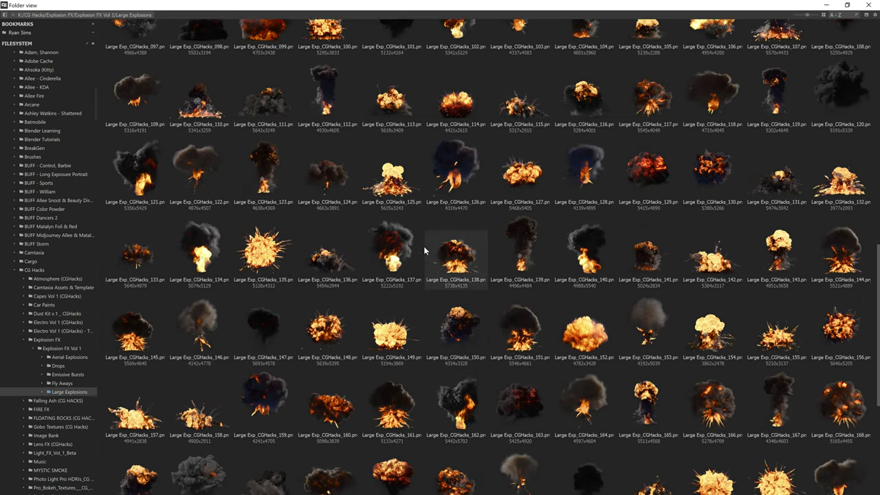
{"action": "scroll", "coordinate": [424, 246], "scroll_direction": "up", "scroll_amount": 6}
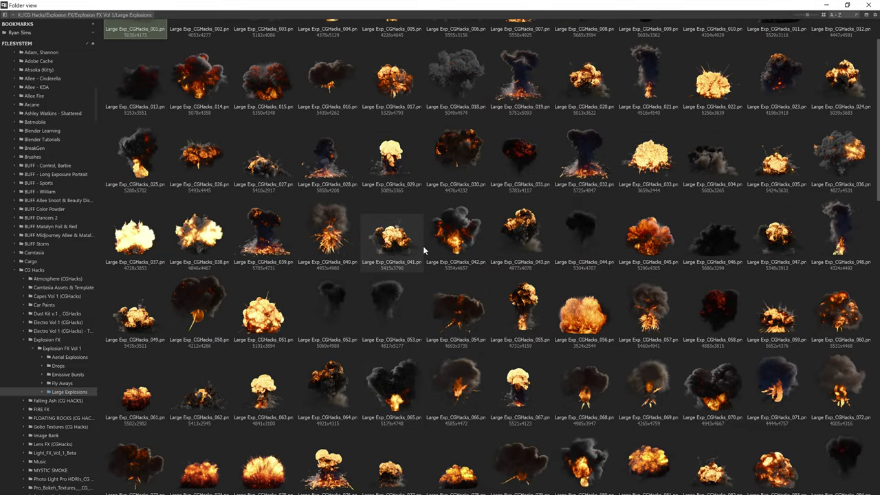
{"action": "scroll", "coordinate": [422, 245], "scroll_direction": "up", "scroll_amount": 1}
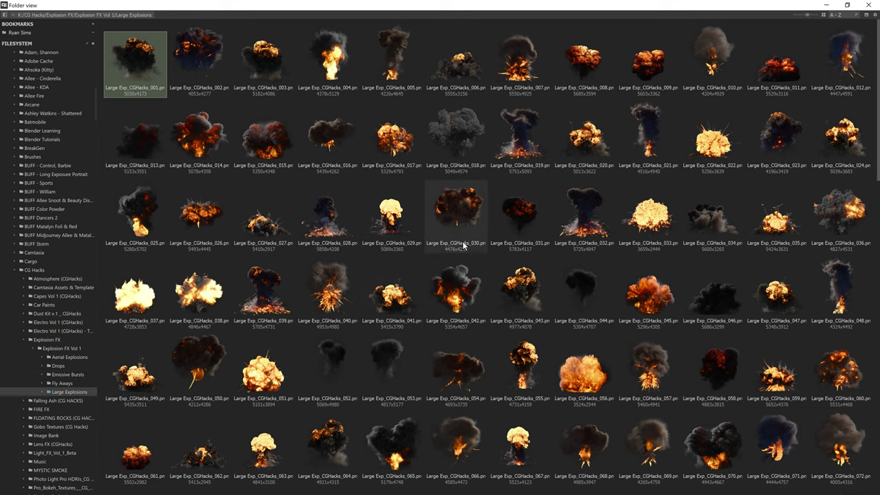
{"action": "scroll", "coordinate": [547, 257], "scroll_direction": "down", "scroll_amount": 1}
{"action": "scroll", "coordinate": [546, 257], "scroll_direction": "down", "scroll_amount": 4}
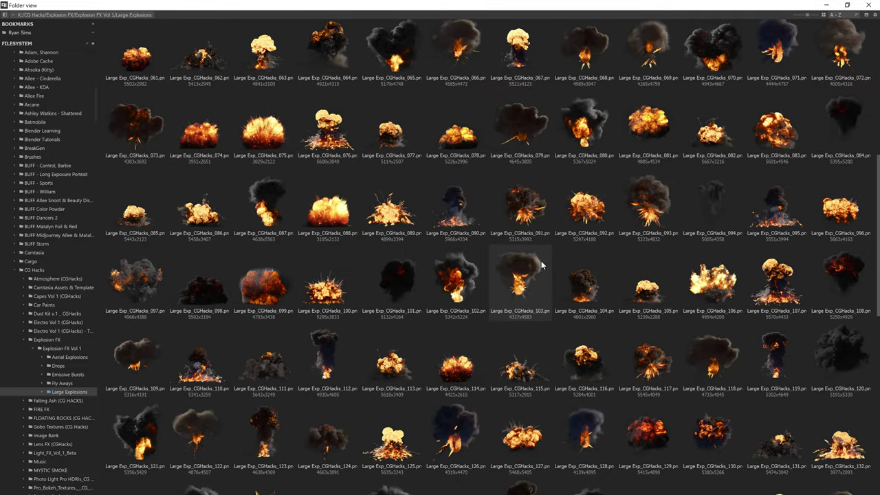
{"action": "scroll", "coordinate": [540, 264], "scroll_direction": "down", "scroll_amount": 6}
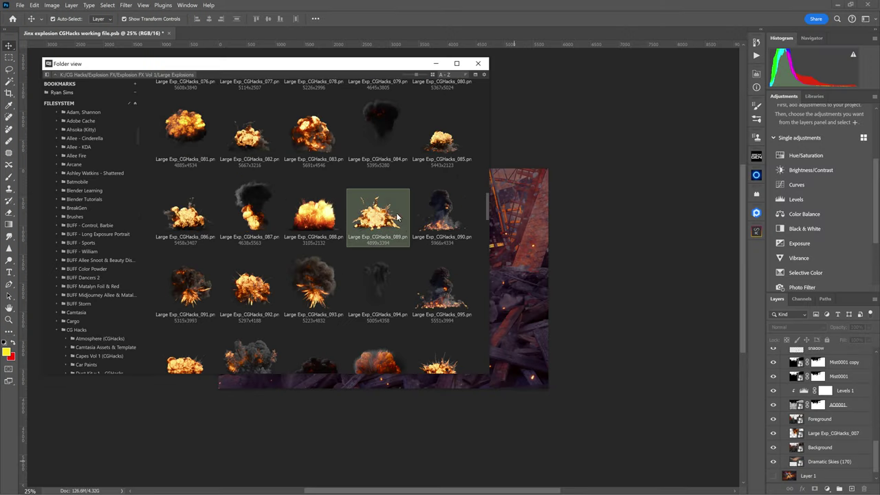
Drag Large Exp_CGHacks_089 into the composite and stack it above Large Exp_CGHacks_007
{"action": "left_click_drag", "start_coordinate": [376, 218], "coordinate": [429, 211]}
{"action": "left_click_drag", "start_coordinate": [515, 251], "coordinate": [517, 264]}
{"action": "left_click_drag", "start_coordinate": [799, 433], "coordinate": [824, 434]}
Scale explosion 089 to 36.42%, rotate it -8.93°, and commit the transform
{"action": "left_click_drag", "start_coordinate": [534, 119], "coordinate": [605, 69]}
{"action": "left_click_drag", "start_coordinate": [620, 187], "coordinate": [631, 162]}
{"action": "left_click_drag", "start_coordinate": [507, 247], "coordinate": [494, 236]}
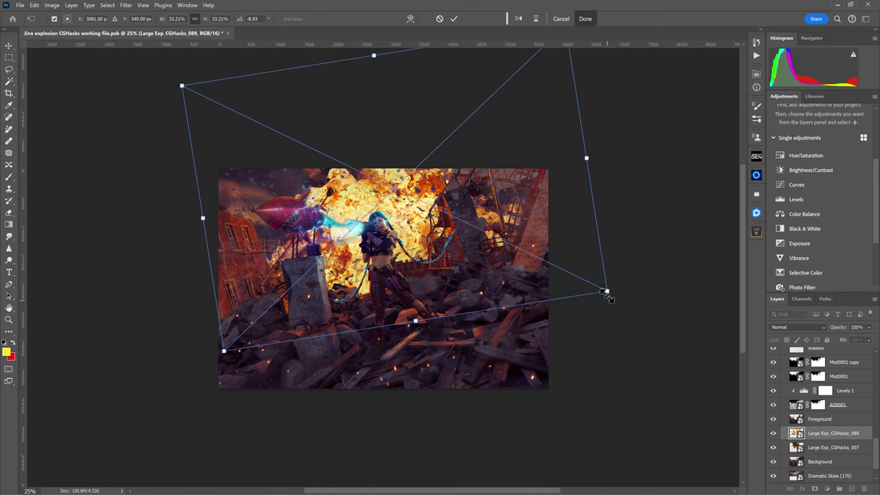
{"action": "left_click_drag", "start_coordinate": [606, 291], "coordinate": [630, 305]}
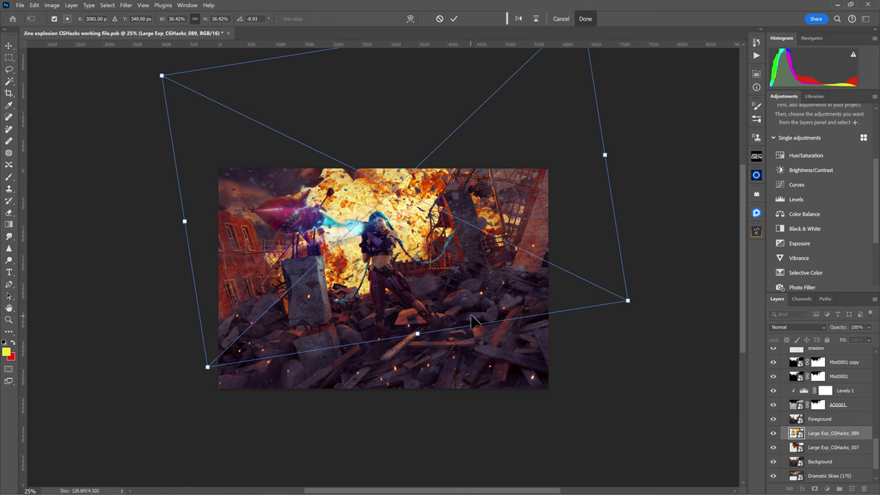
{"action": "key", "text": "Return"}
{"action": "left_click", "coordinate": [172, 203]}
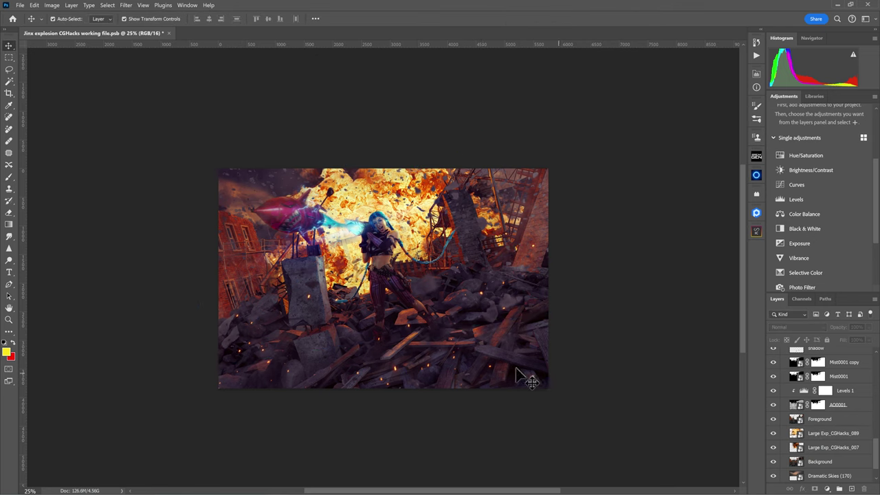
{"action": "key", "text": "ctrl+plus"}
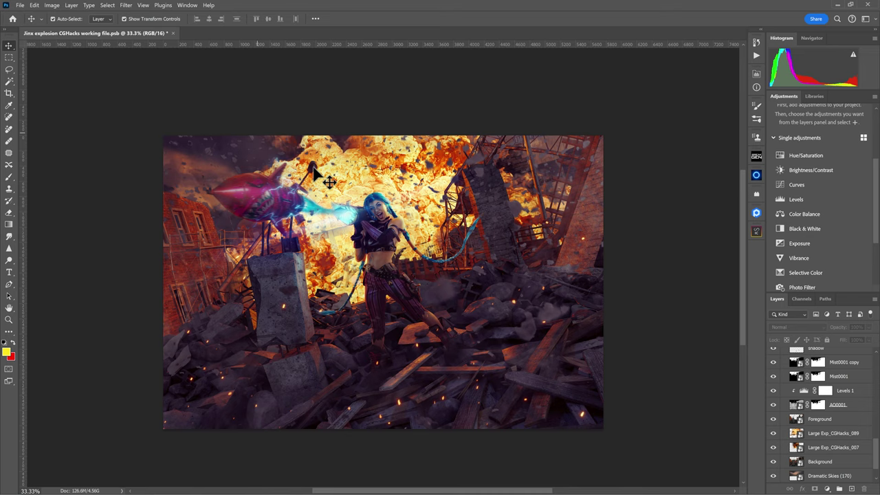
{"action": "key", "text": "ctrl+plus"}
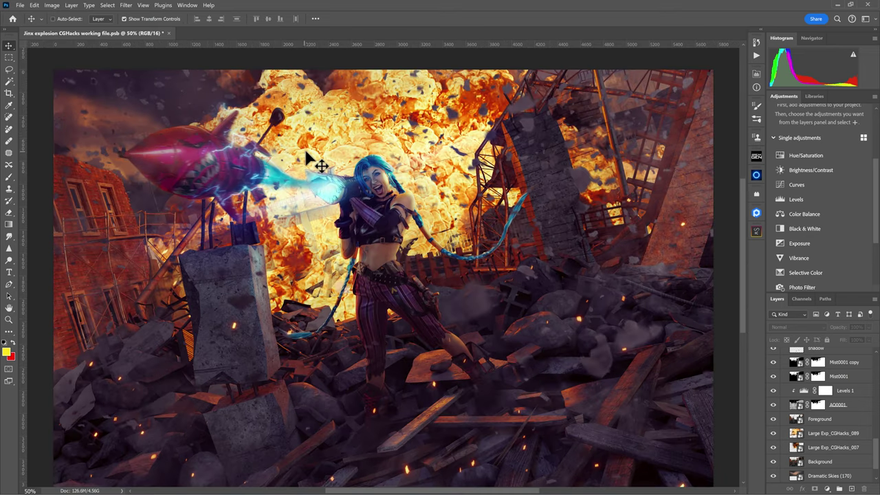
{"action": "key", "text": "ctrl+minus"}
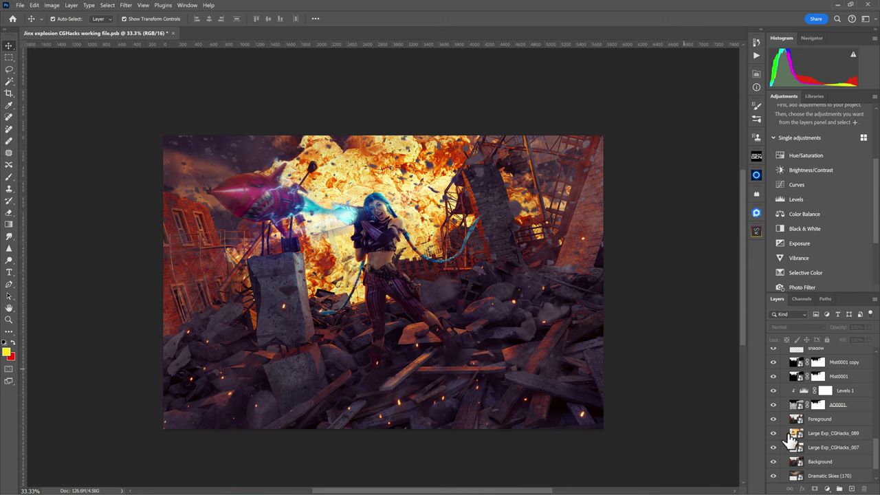
{"action": "left_click", "coordinate": [818, 434]}
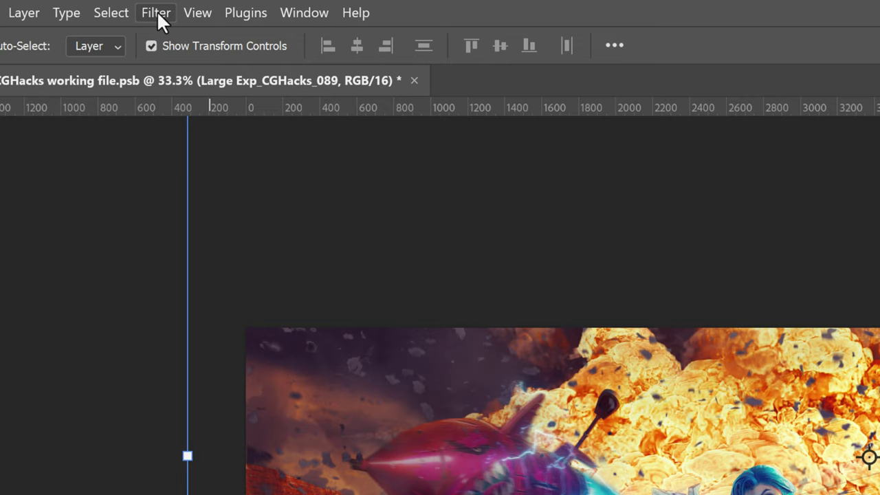
{"action": "left_click", "coordinate": [157, 12]}
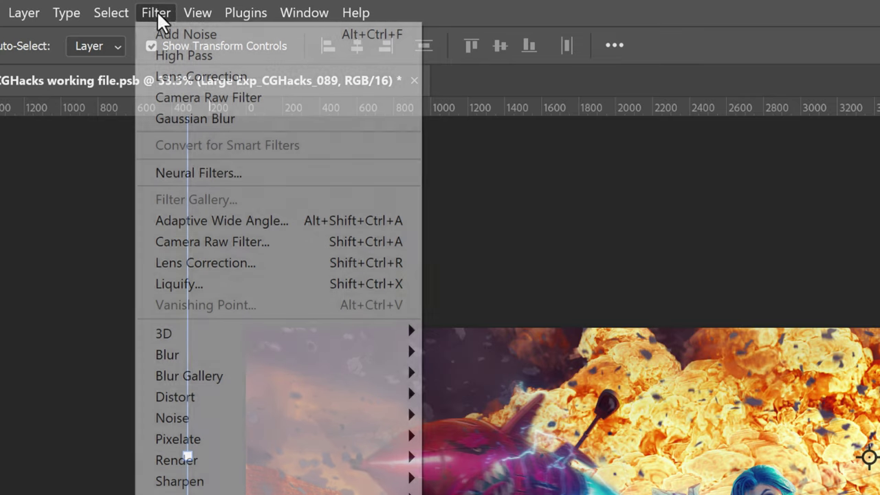
{"action": "mouse_move", "coordinate": [203, 354]}
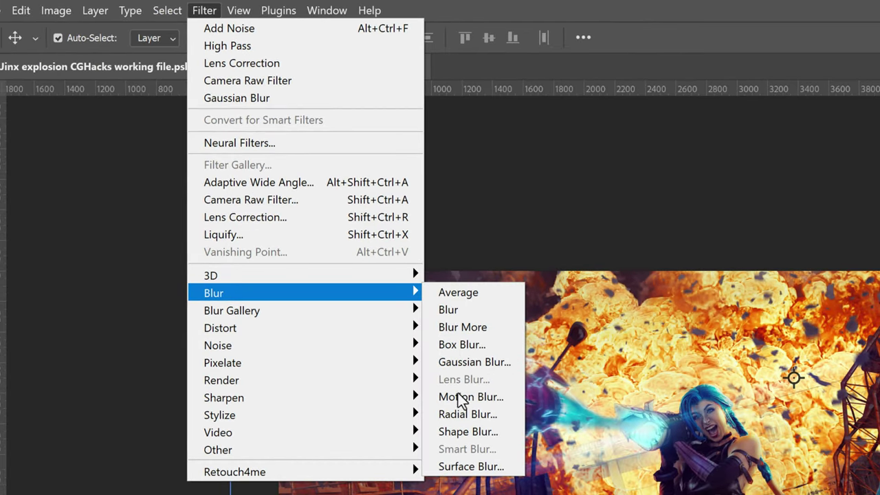
{"action": "left_click", "coordinate": [459, 415]}
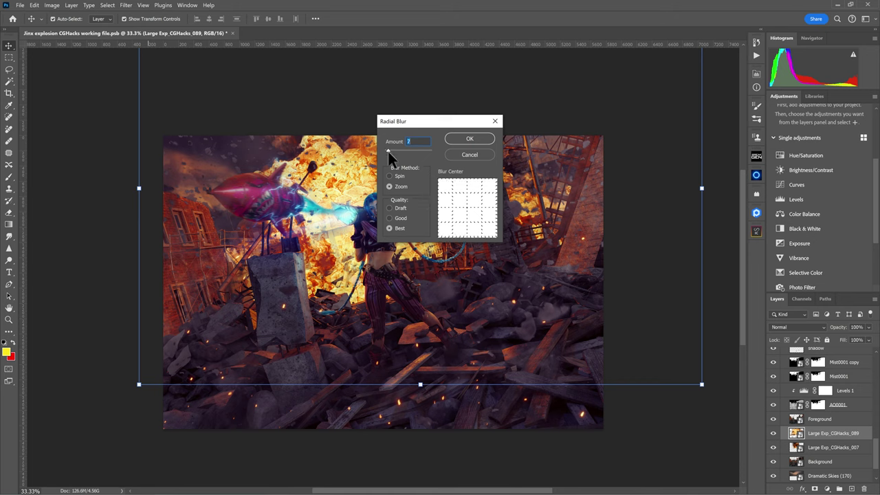
{"action": "left_click", "coordinate": [468, 138]}
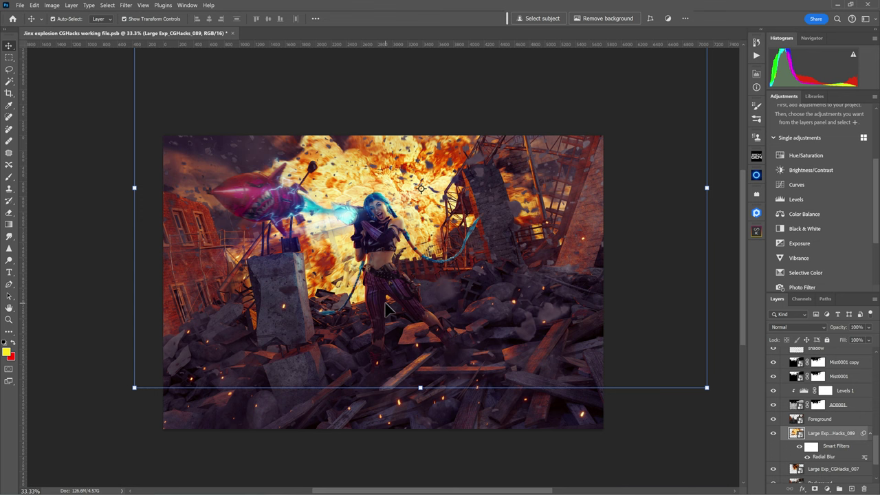
{"action": "key", "text": "ctrl+z"}
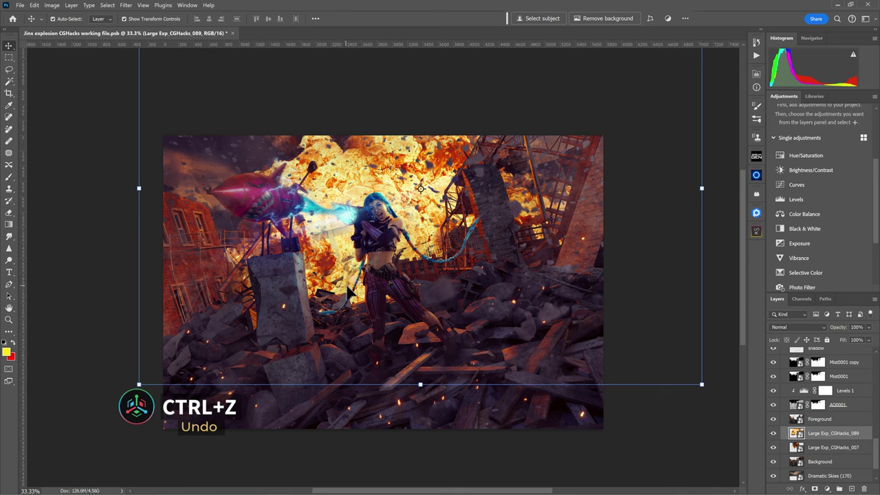
Start a Path Blur on the explosion with its first path stretched up-left over the pillar
{"action": "left_click", "coordinate": [126, 6]}
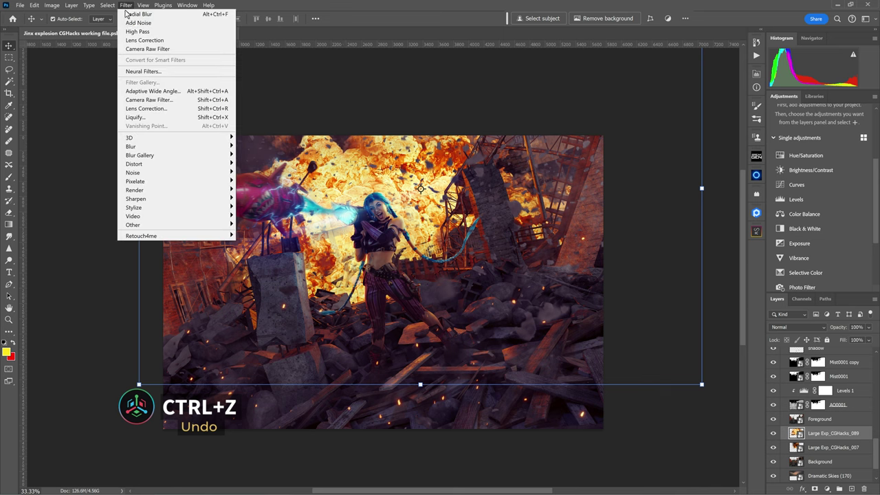
{"action": "mouse_move", "coordinate": [175, 157]}
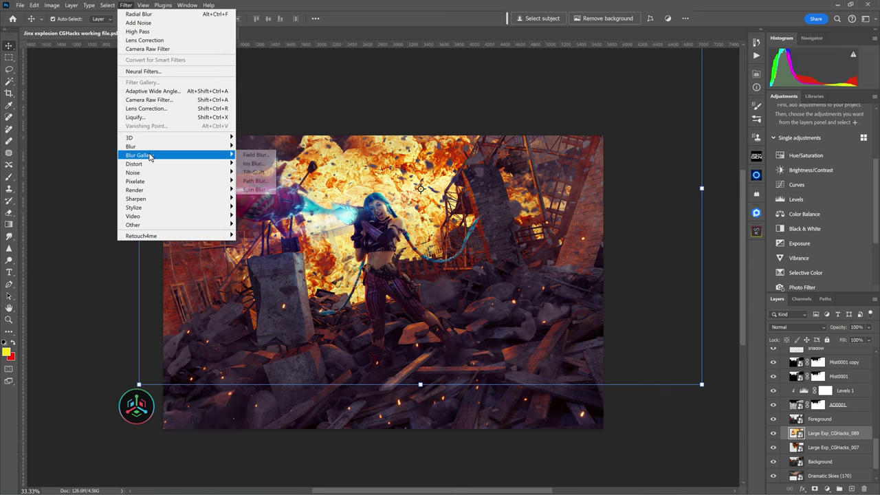
{"action": "left_click", "coordinate": [255, 181]}
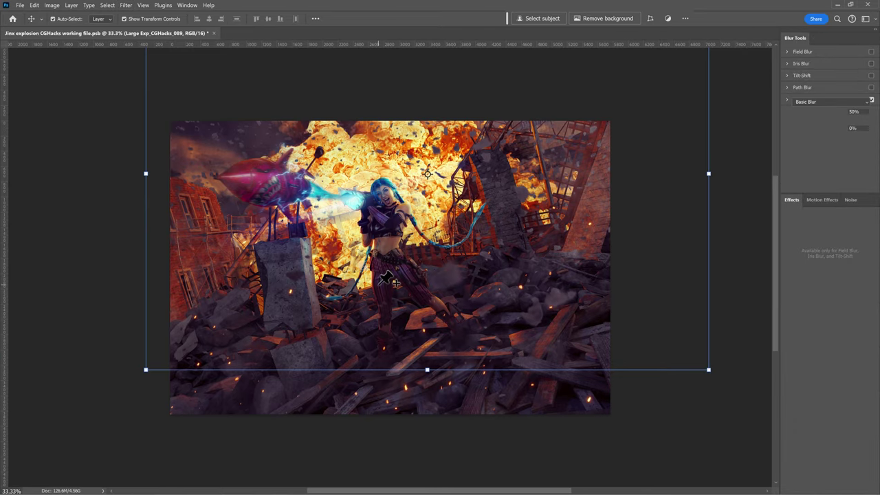
{"action": "left_click_drag", "start_coordinate": [390, 268], "coordinate": [377, 273]}
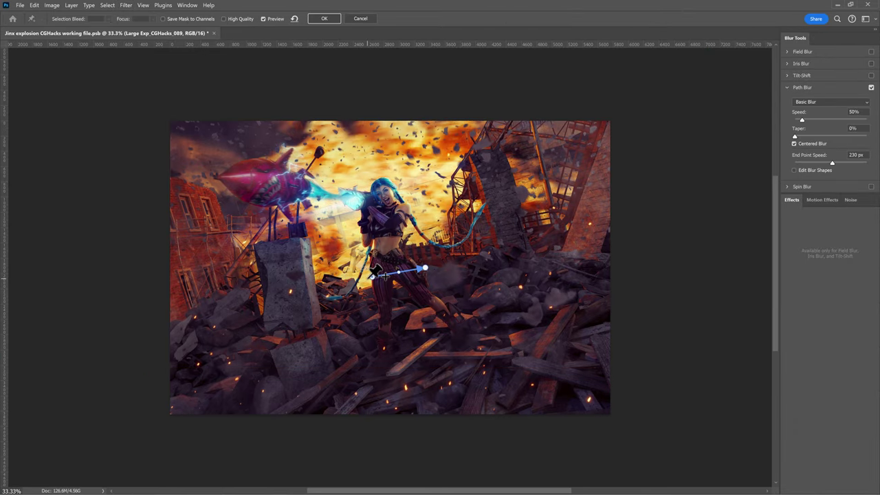
{"action": "left_click", "coordinate": [424, 267]}
{"action": "left_click_drag", "start_coordinate": [299, 227], "coordinate": [205, 263]}
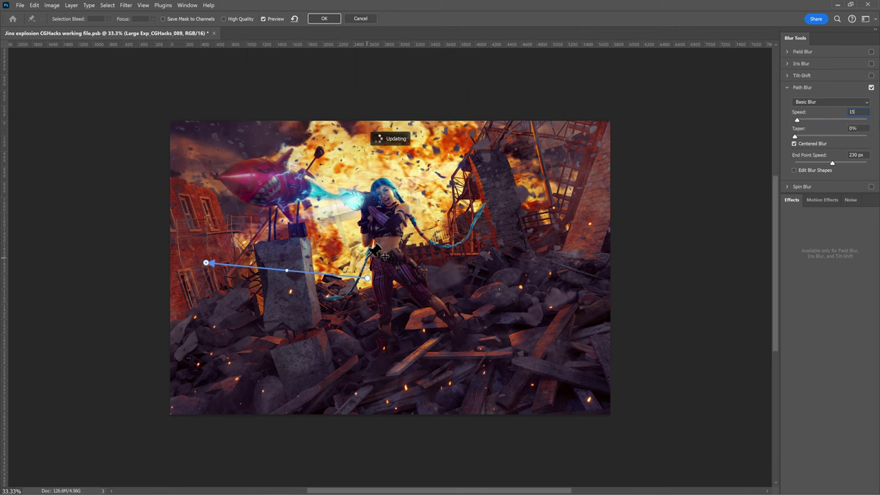
Add blur paths radiating from Jinx up-left, upward and right, then apply the 15% path blur
{"action": "left_click", "coordinate": [368, 257]}
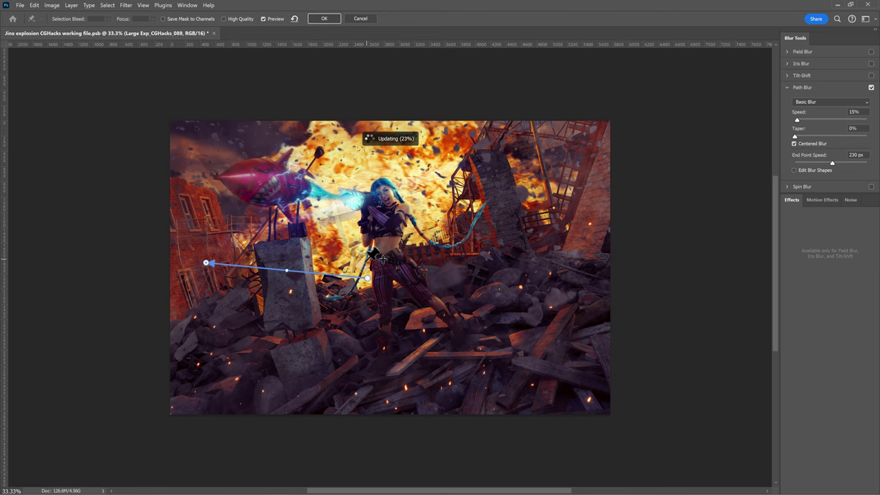
{"action": "left_click", "coordinate": [235, 153]}
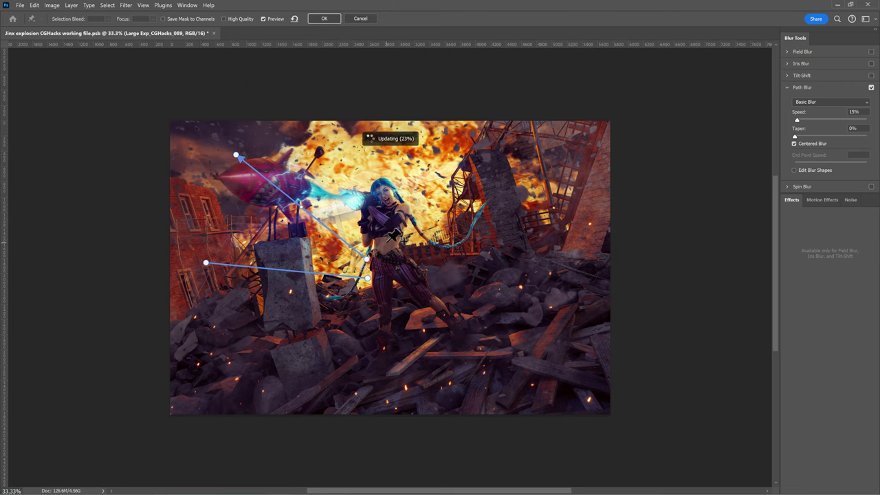
{"action": "left_click", "coordinate": [386, 242]}
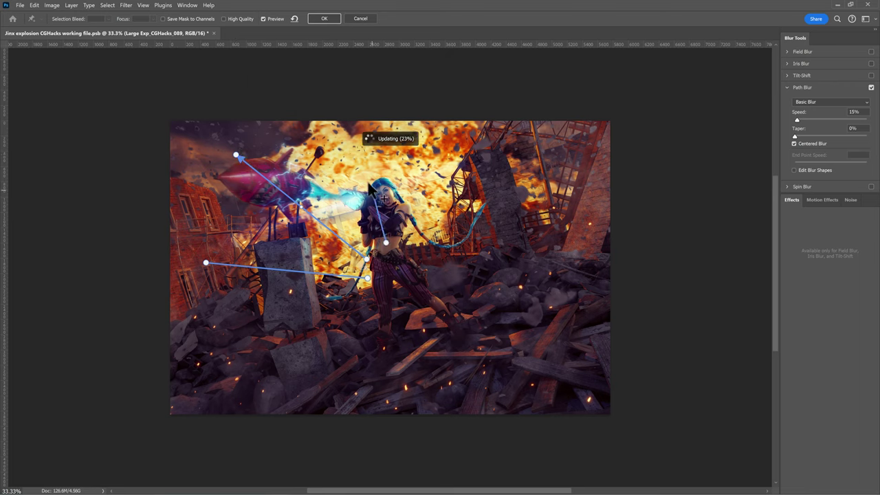
{"action": "left_click", "coordinate": [351, 108]}
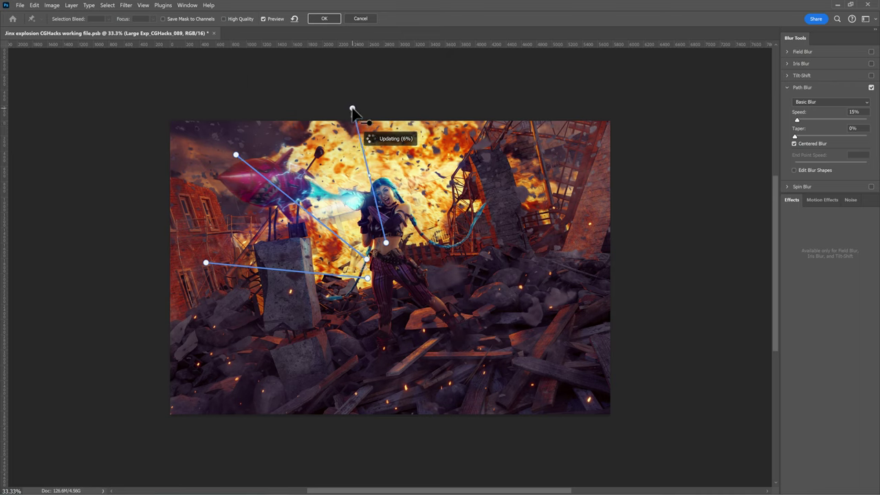
{"action": "left_click", "coordinate": [352, 109]}
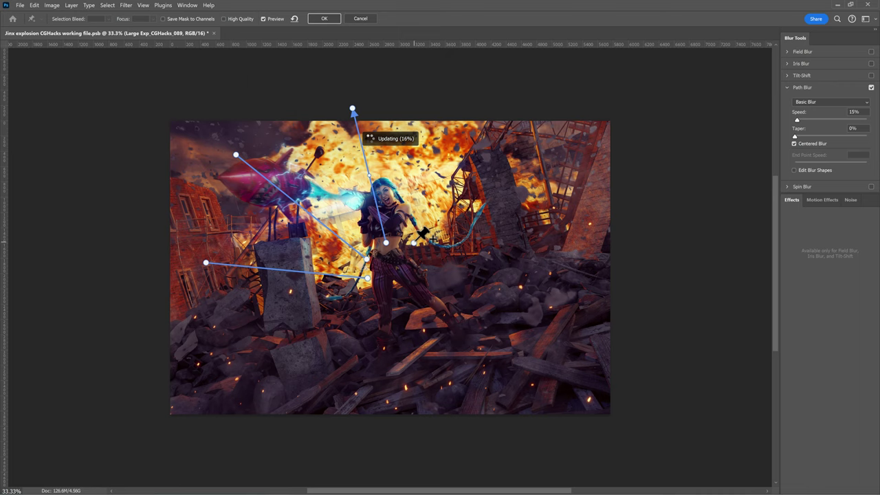
{"action": "double_click", "coordinate": [447, 113]}
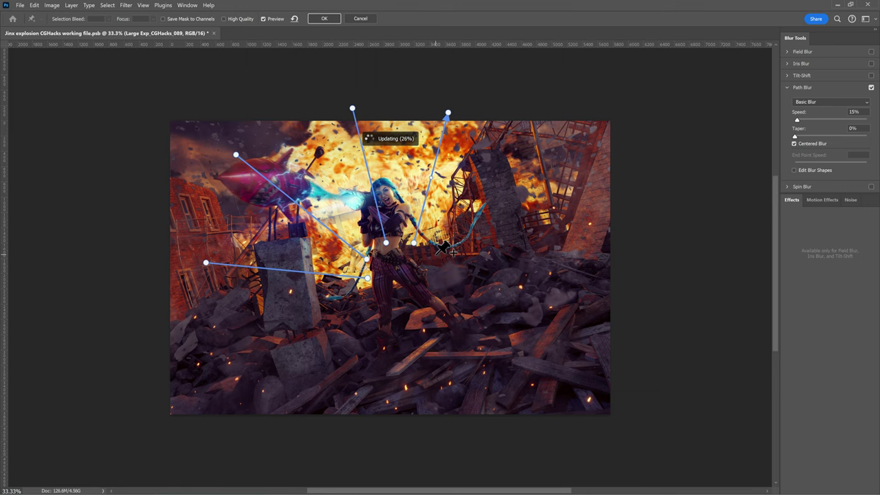
{"action": "left_click", "coordinate": [435, 254]}
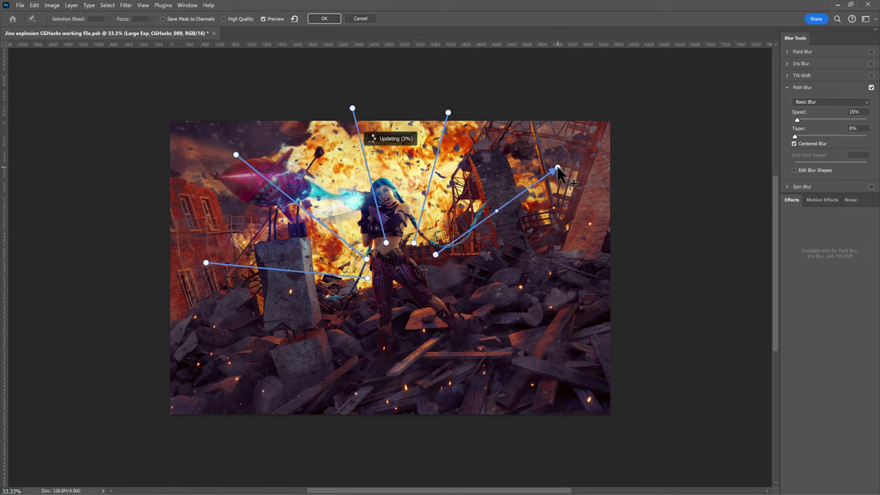
{"action": "double_click", "coordinate": [558, 169]}
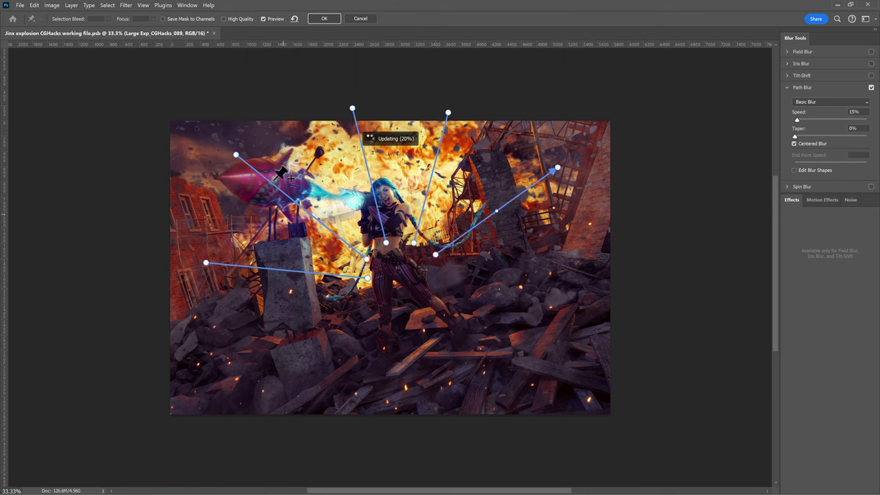
{"action": "left_click", "coordinate": [324, 18]}
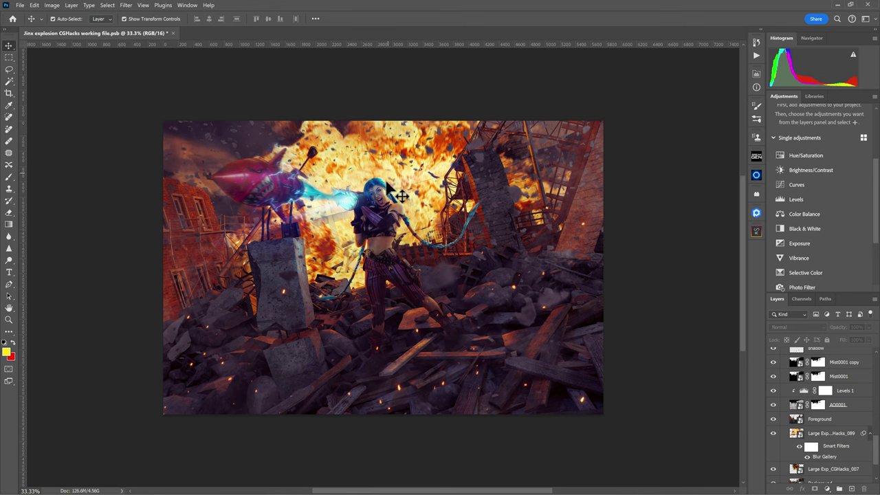
Select the Large Exp_CGHacks_089 layer and choose Filter > Blur Gallery > Field Blur
{"action": "left_click", "coordinate": [811, 434]}
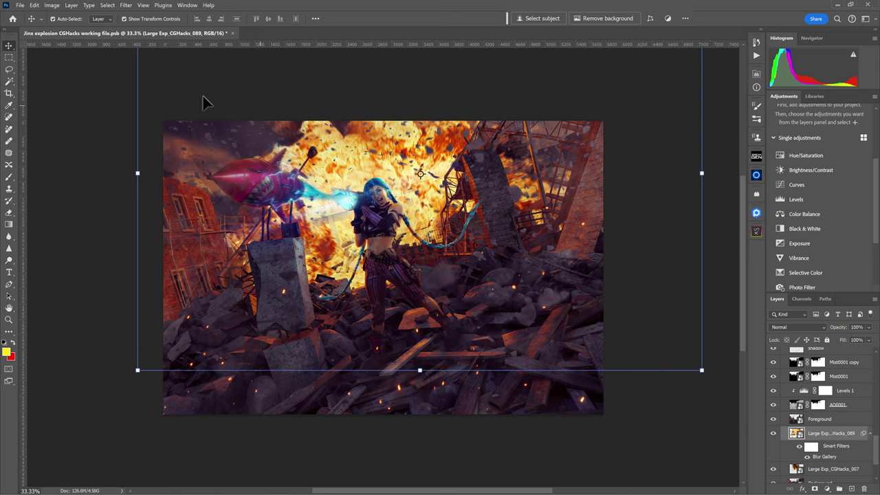
{"action": "left_click", "coordinate": [126, 5]}
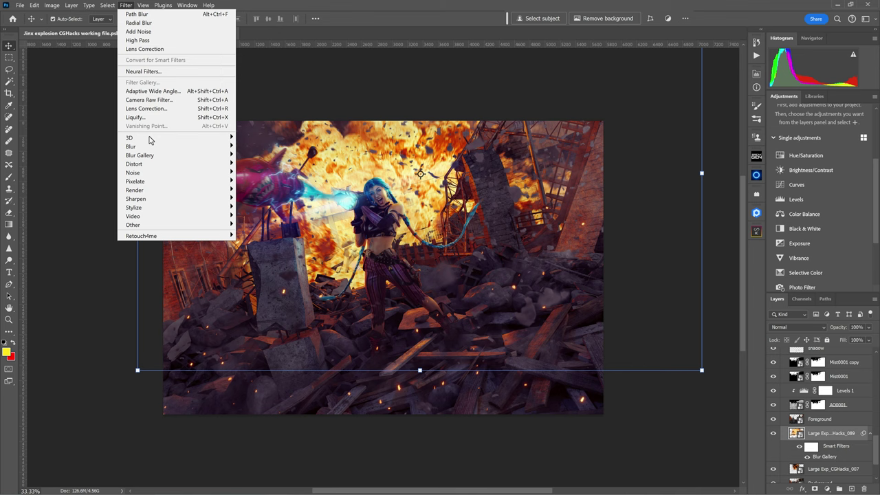
{"action": "mouse_move", "coordinate": [151, 156]}
{"action": "left_click", "coordinate": [253, 155]}
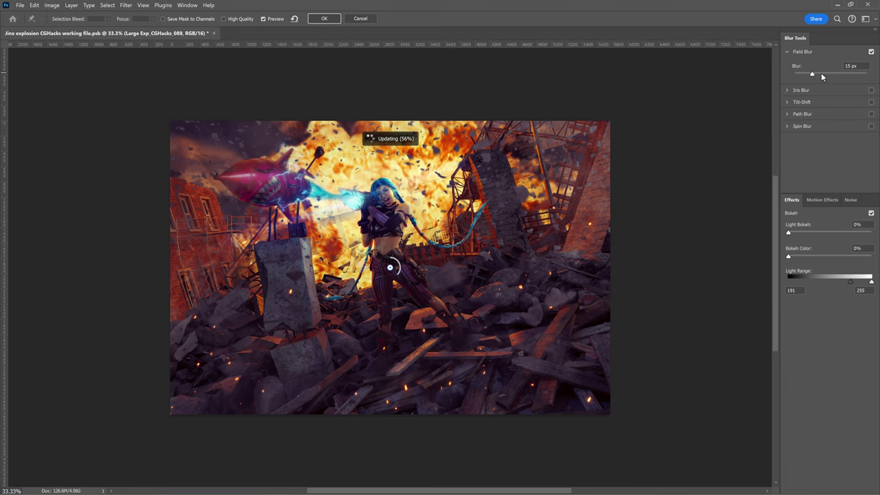
Set the field blur to 20 px with 50% light bokeh and bokeh colour, then commit it
{"action": "left_click_drag", "start_coordinate": [813, 73], "coordinate": [822, 73]}
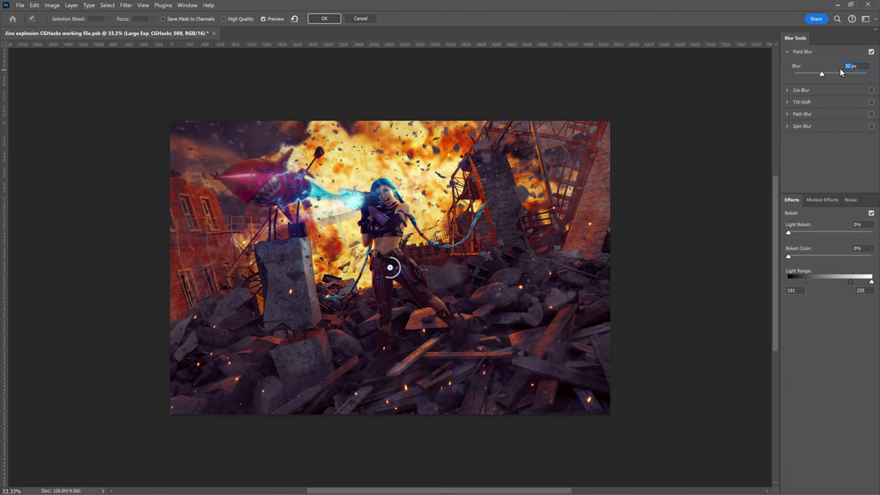
{"action": "type", "text": "20"}
{"action": "key", "text": "Return"}
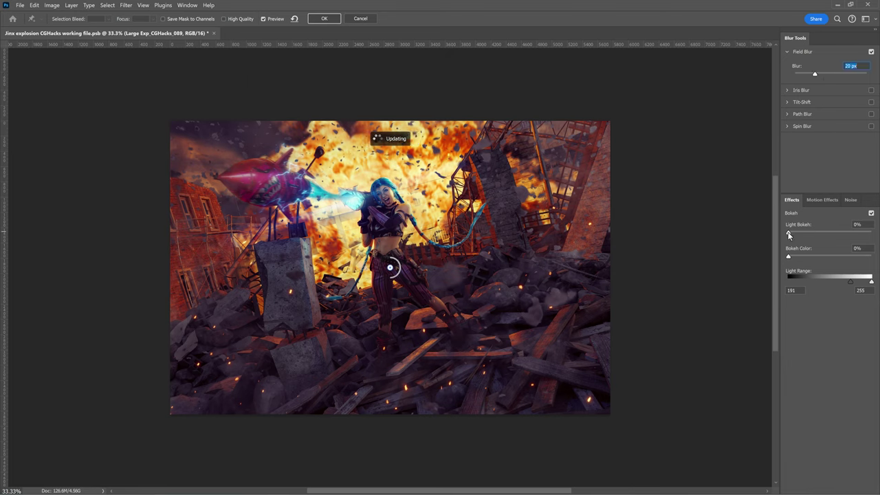
{"action": "left_click_drag", "start_coordinate": [810, 233], "coordinate": [829, 257]}
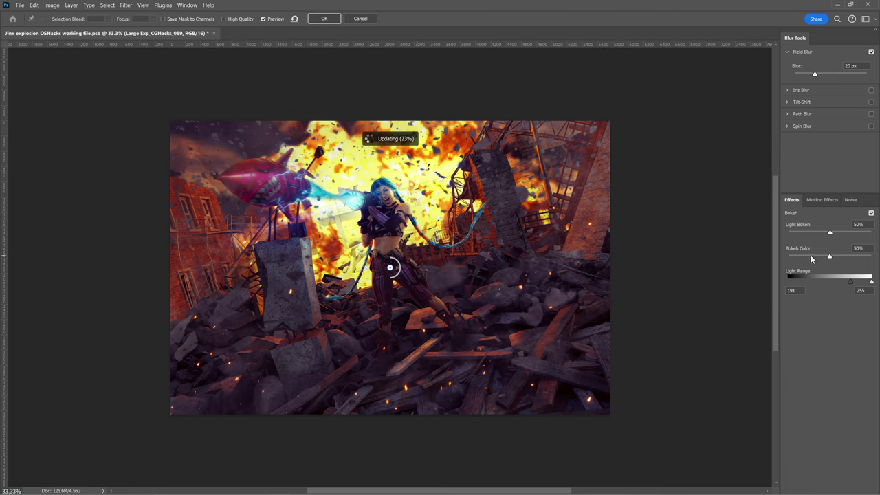
{"action": "key", "text": "Return"}
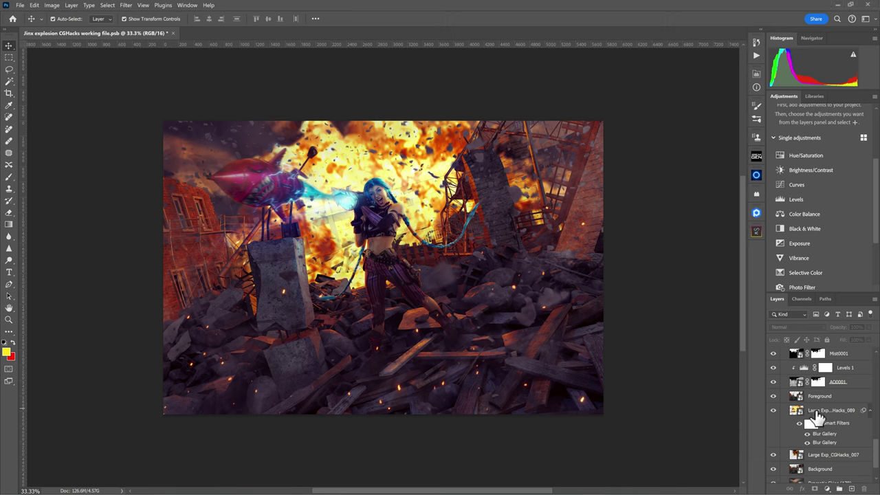
Build an Oniric luminosity channel from the explosion layer and start a new glow element
{"action": "left_click", "coordinate": [813, 412]}
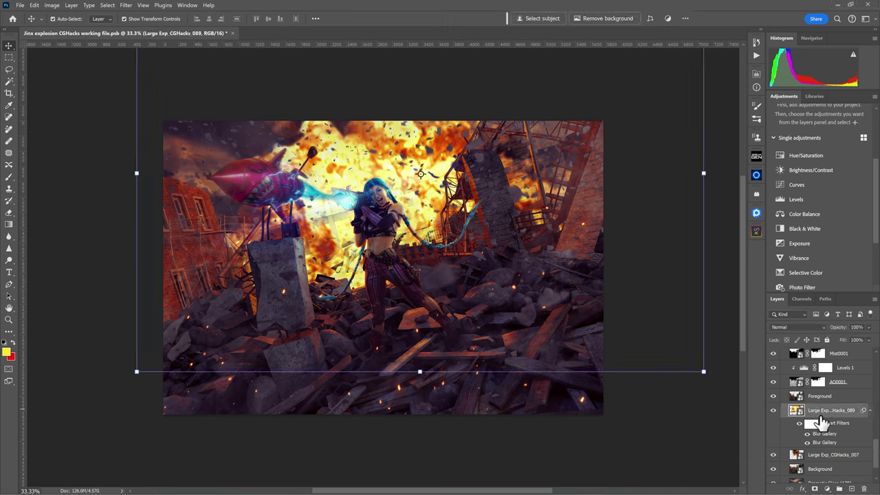
{"action": "left_click", "coordinate": [756, 176]}
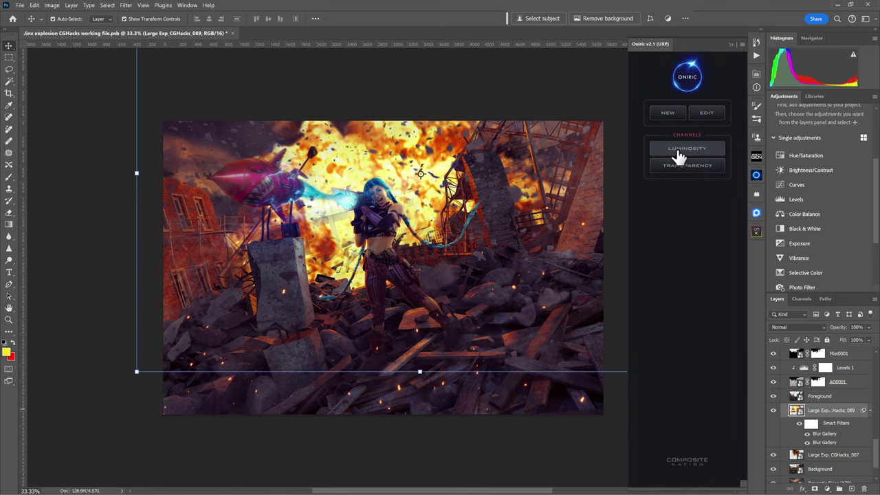
{"action": "left_click", "coordinate": [679, 157]}
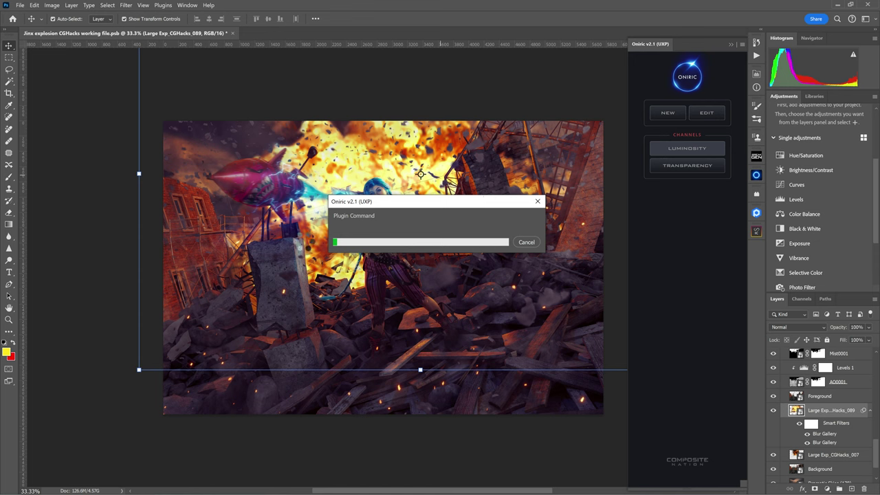
{"action": "left_click", "coordinate": [437, 185]}
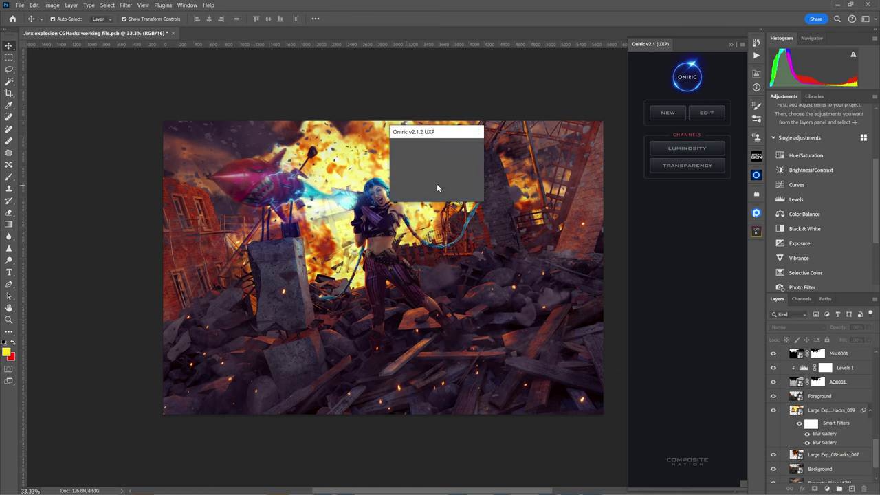
{"action": "left_click", "coordinate": [666, 115]}
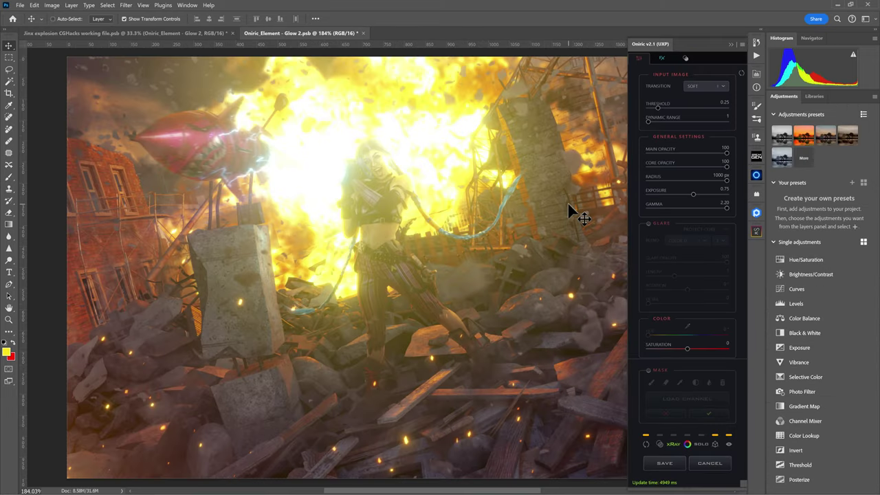
Enable the glow mask and load the OC_Large Exp_CGHacks_100 channel into it
{"action": "key", "text": "ctrl+minus"}
{"action": "key", "text": "ctrl+plus"}
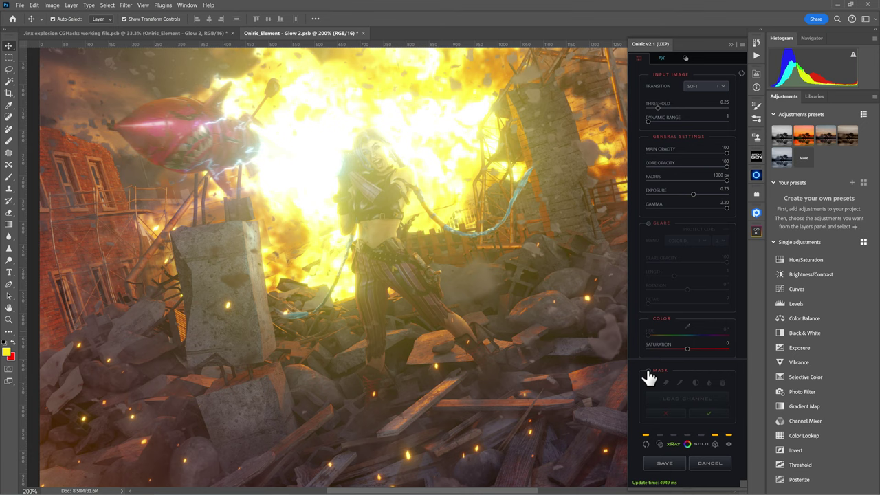
{"action": "left_click", "coordinate": [650, 376]}
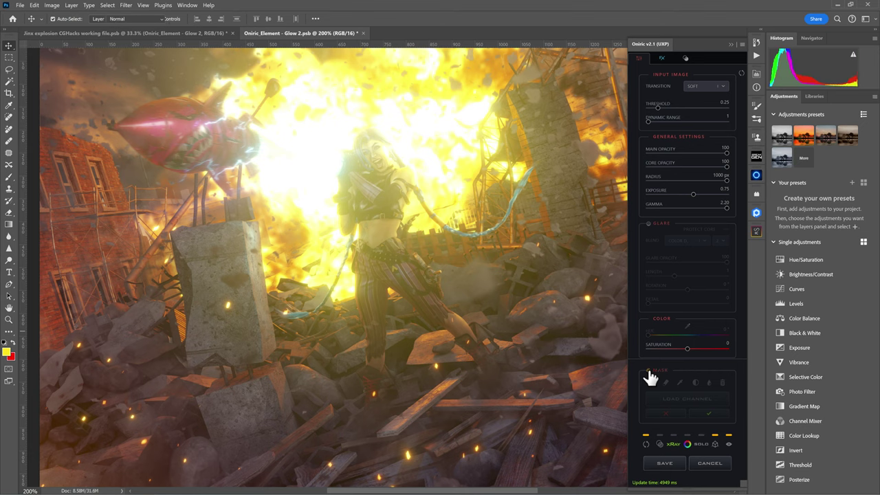
{"action": "left_click", "coordinate": [681, 402]}
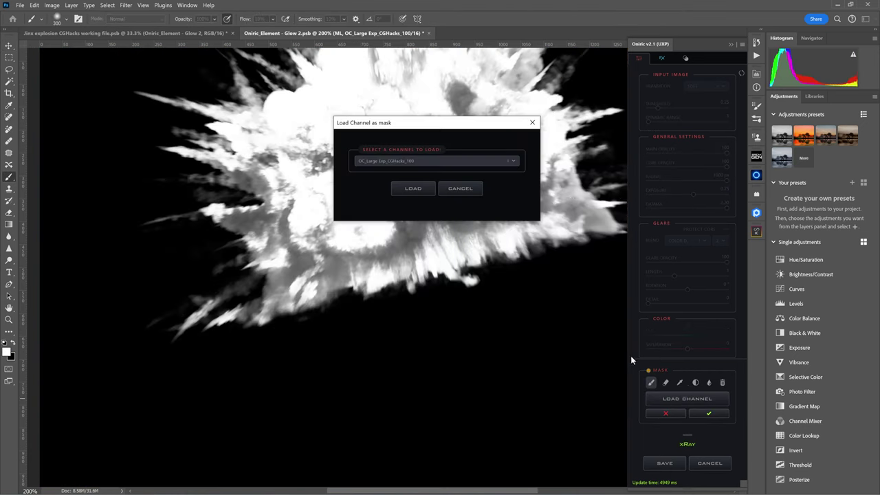
{"action": "left_click", "coordinate": [390, 160]}
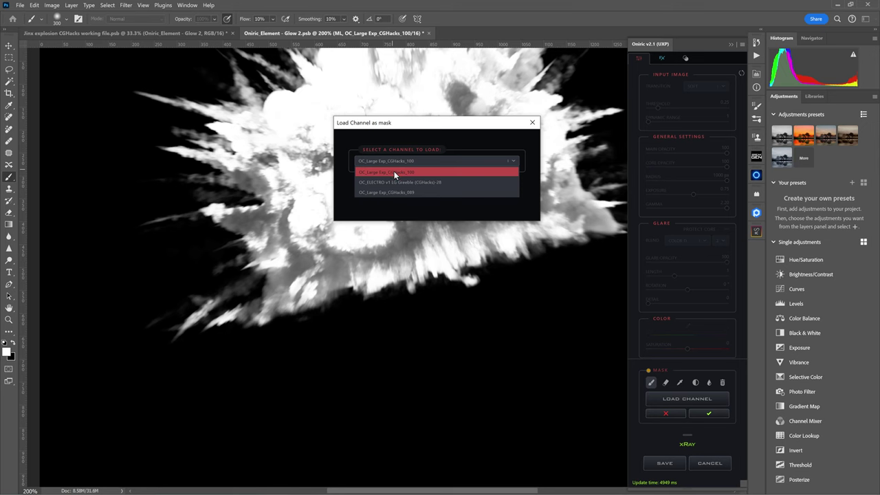
{"action": "left_click", "coordinate": [394, 174]}
{"action": "left_click", "coordinate": [413, 189]}
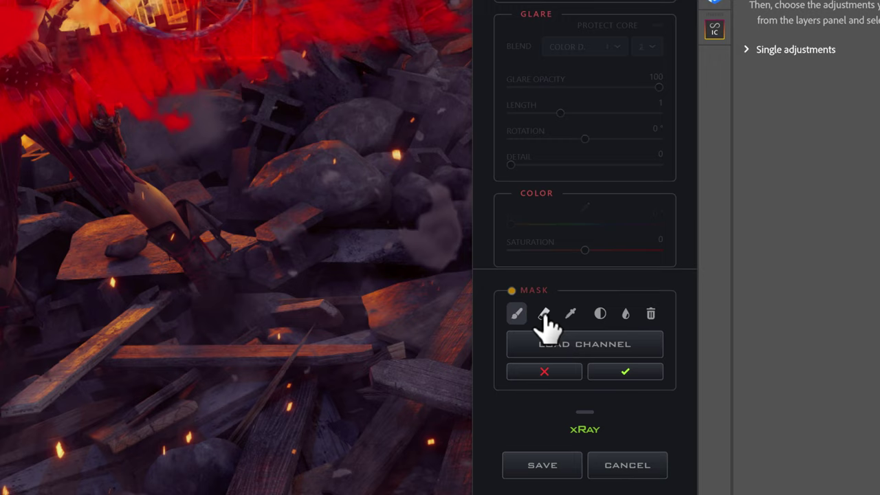
Erase the mask over Jinx's head and torso with a size 70 brush and confirm
{"action": "left_click", "coordinate": [544, 314]}
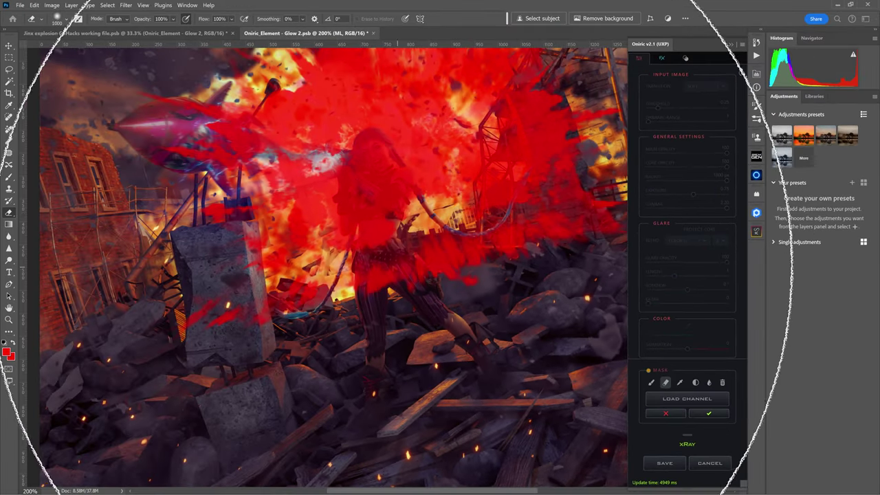
{"action": "key", "text": "bracketleft"}
{"action": "key", "text": "bracketleft"}
{"action": "key", "text": "bracketleft"}
{"action": "key", "text": "bracketleft"}
{"action": "key", "text": "bracketleft"}
{"action": "key", "text": "bracketleft"}
{"action": "key", "text": "bracketleft"}
{"action": "key", "text": "bracketleft"}
{"action": "key", "text": "bracketleft"}
{"action": "key", "text": "bracketleft"}
{"action": "key", "text": "bracketleft"}
{"action": "key", "text": "bracketleft"}
{"action": "mouse_move", "coordinate": [373, 191]}
{"action": "left_mouse_down"}
{"action": "mouse_move", "coordinate": [374, 151]}
{"action": "mouse_move", "coordinate": [378, 194]}
{"action": "mouse_move", "coordinate": [388, 178]}
{"action": "mouse_move", "coordinate": [376, 282]}
{"action": "mouse_move", "coordinate": [387, 264]}
{"action": "mouse_move", "coordinate": [412, 264]}
{"action": "mouse_move", "coordinate": [386, 256]}
{"action": "mouse_move", "coordinate": [359, 199]}
{"action": "mouse_move", "coordinate": [353, 214]}
{"action": "mouse_move", "coordinate": [354, 184]}
{"action": "left_mouse_up"}
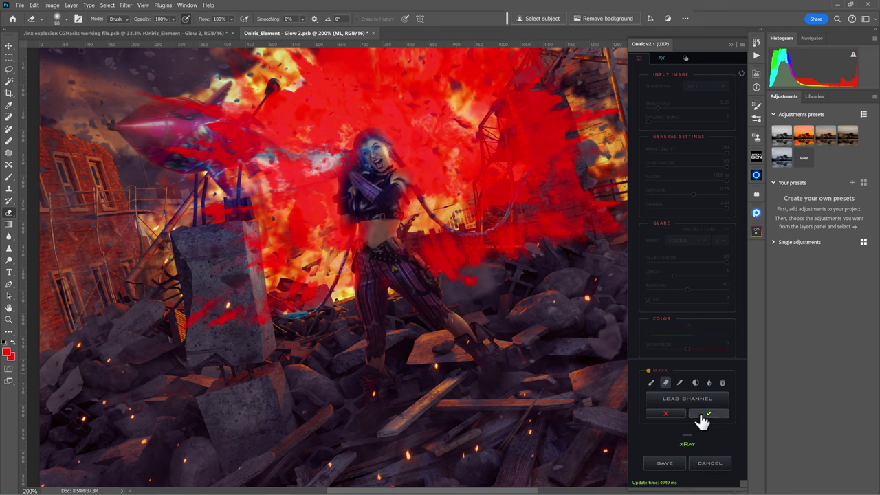
{"action": "left_click", "coordinate": [704, 415]}
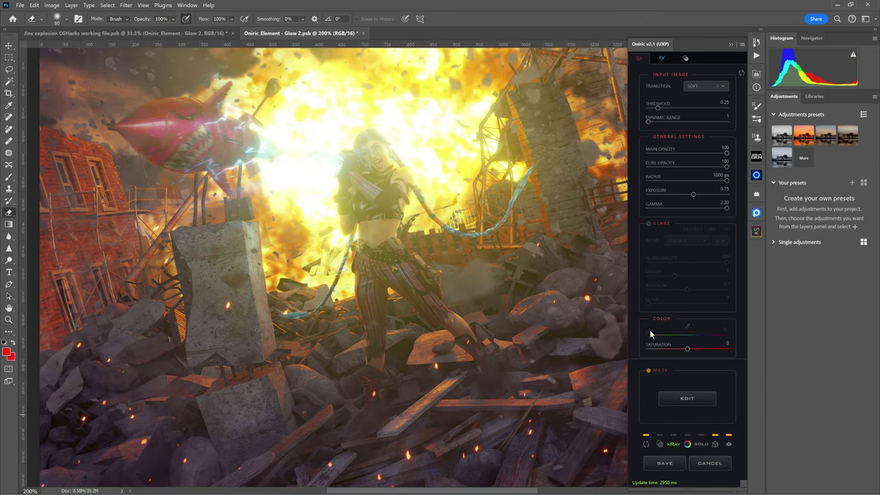
Drop the Oniric glow gamma to 1.17 and exposure to -0.44, then fit the image on screen
{"action": "key", "text": "ctrl+minus"}
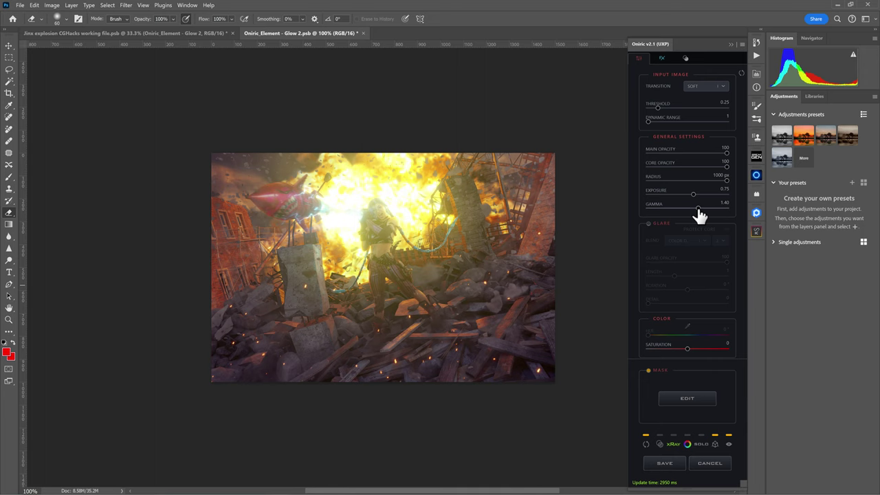
{"action": "left_click_drag", "start_coordinate": [697, 210], "coordinate": [688, 208]}
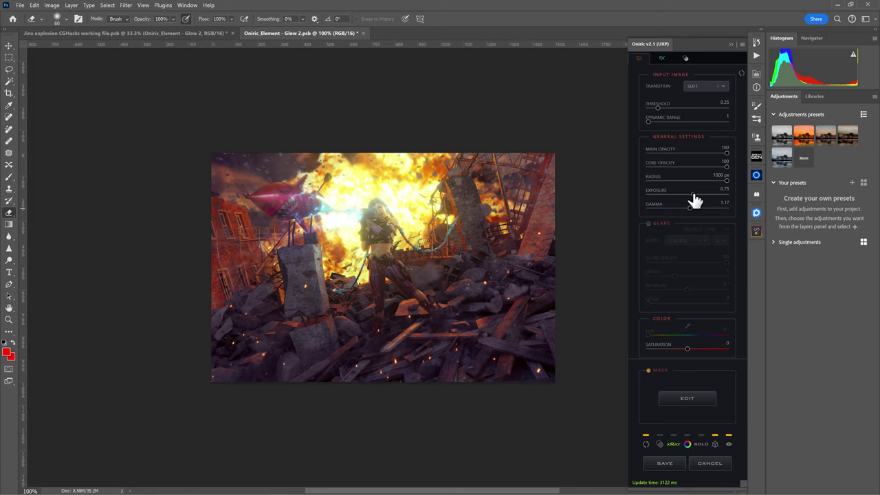
{"action": "left_click_drag", "start_coordinate": [693, 199], "coordinate": [681, 200]}
{"action": "key", "text": "ctrl+plus"}
{"action": "key", "text": "ctrl+0"}
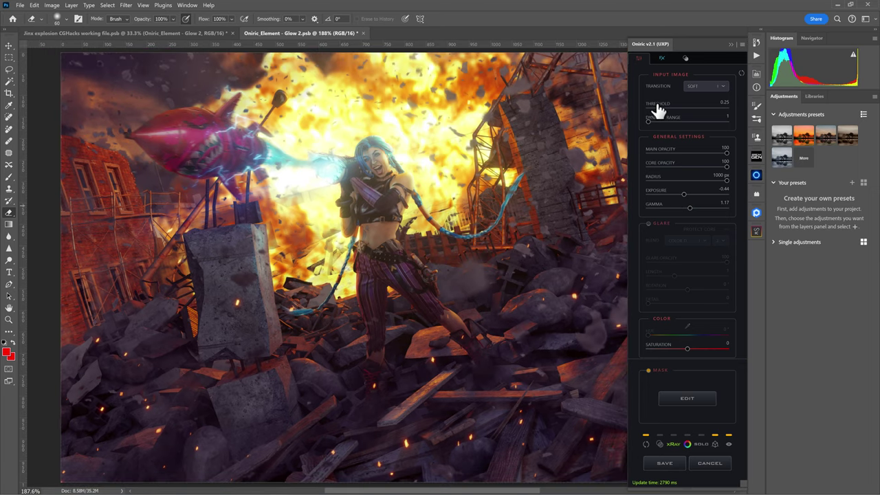
Apply the Oniric Fire Bloom glow preset
{"action": "left_click", "coordinate": [685, 59]}
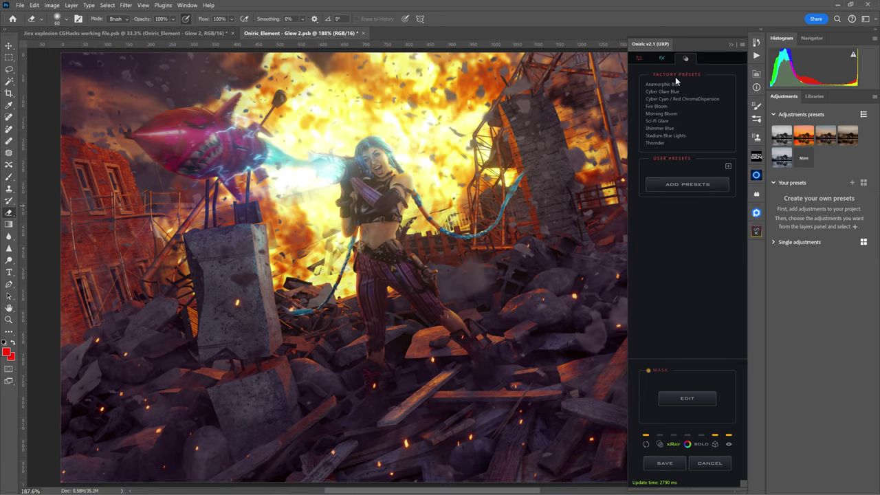
{"action": "left_click", "coordinate": [658, 108]}
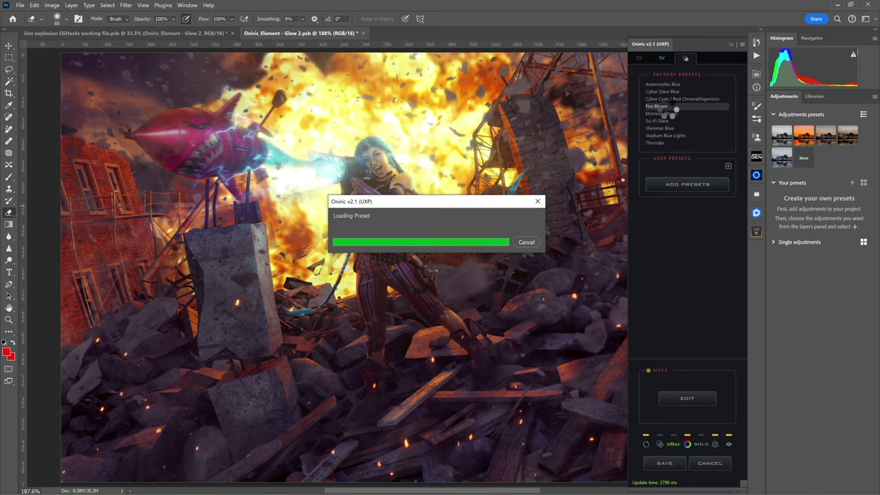
{"action": "key", "text": "ctrl+1"}
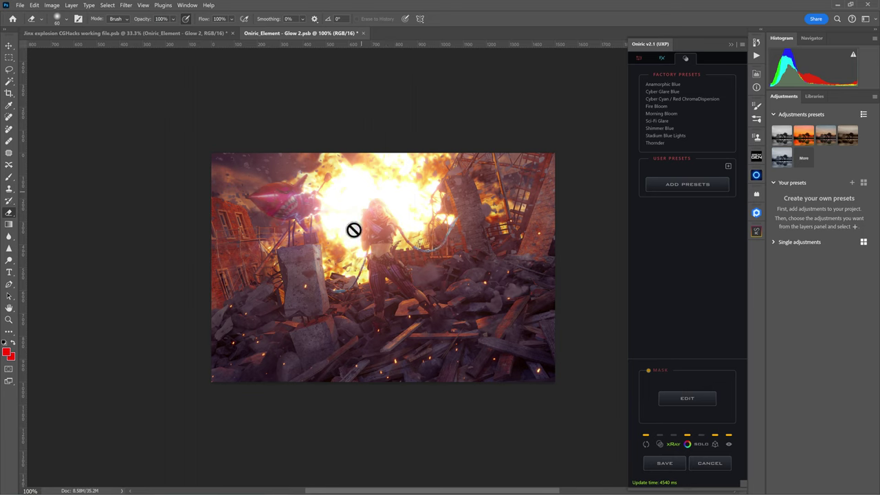
{"action": "left_click", "coordinate": [638, 59]}
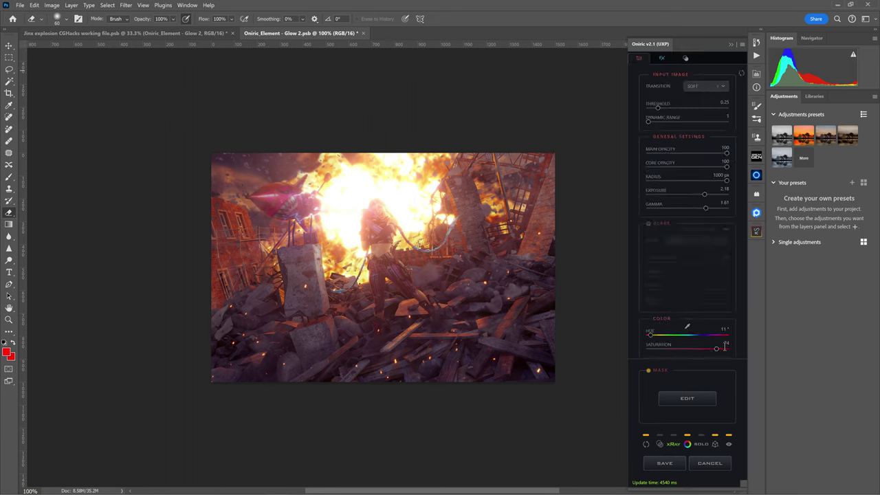
Retune the glow to saturation 96, exposure -0.30 and gamma 0.94
{"action": "left_click_drag", "start_coordinate": [716, 348], "coordinate": [722, 348]}
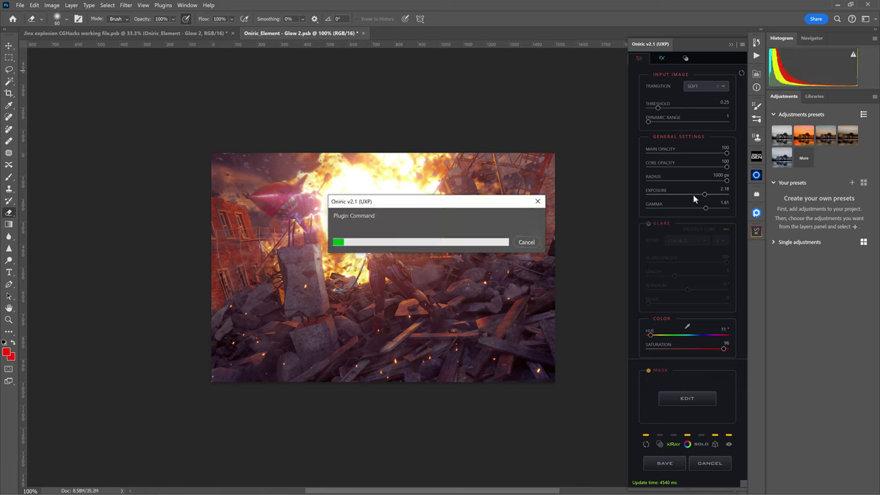
{"action": "mouse_move", "coordinate": [692, 195]}
{"action": "left_mouse_down"}
{"action": "mouse_move", "coordinate": [684, 196]}
{"action": "mouse_move", "coordinate": [688, 208]}
{"action": "left_mouse_up"}
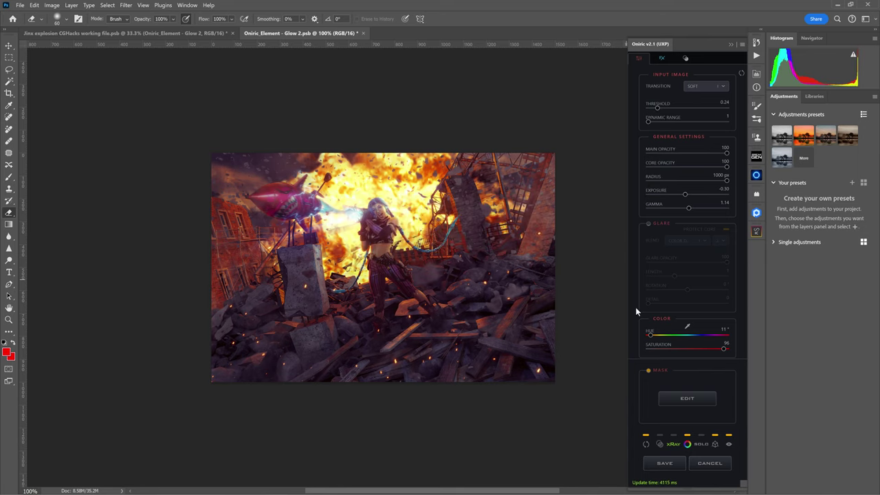
{"action": "key", "text": "ctrl+minus"}
{"action": "key", "text": "ctrl+plus"}
{"action": "key", "text": "ctrl+plus"}
{"action": "key", "text": "ctrl+plus"}
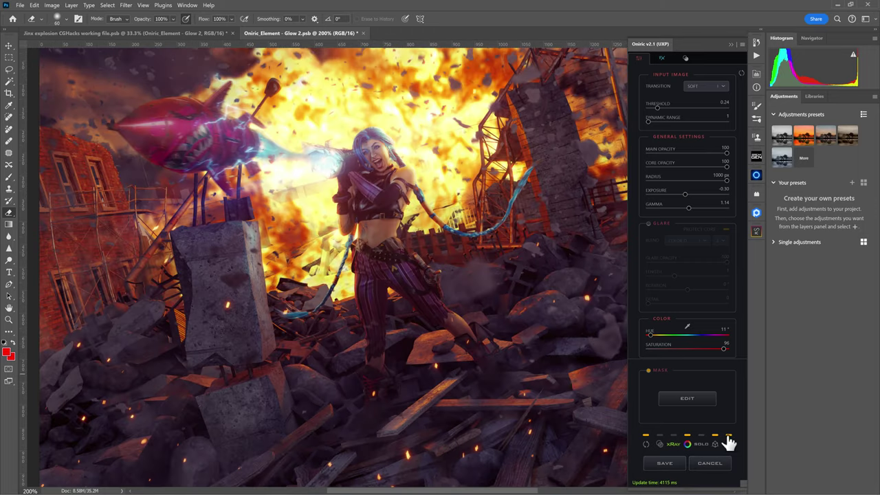
{"action": "key", "text": "ctrl+0"}
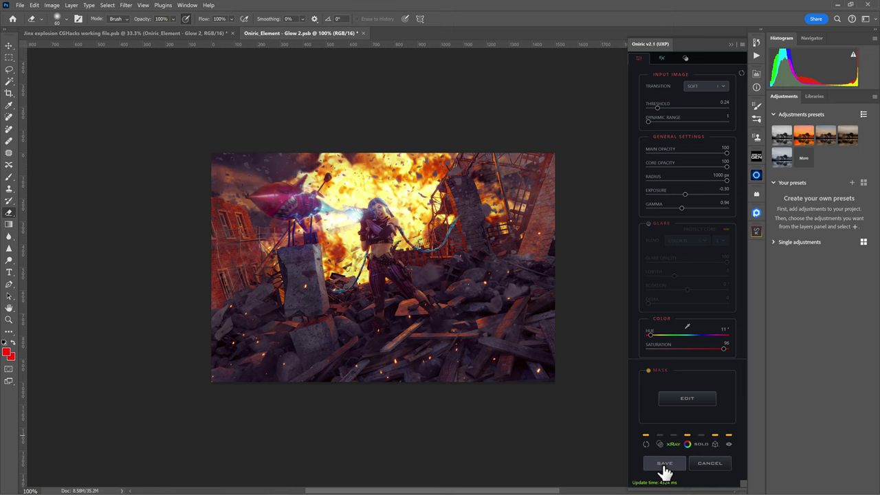
Save the glow as the Oniric_Element - Glow 2 layer, toggling it to compare and leaving it hidden
{"action": "left_click", "coordinate": [664, 466]}
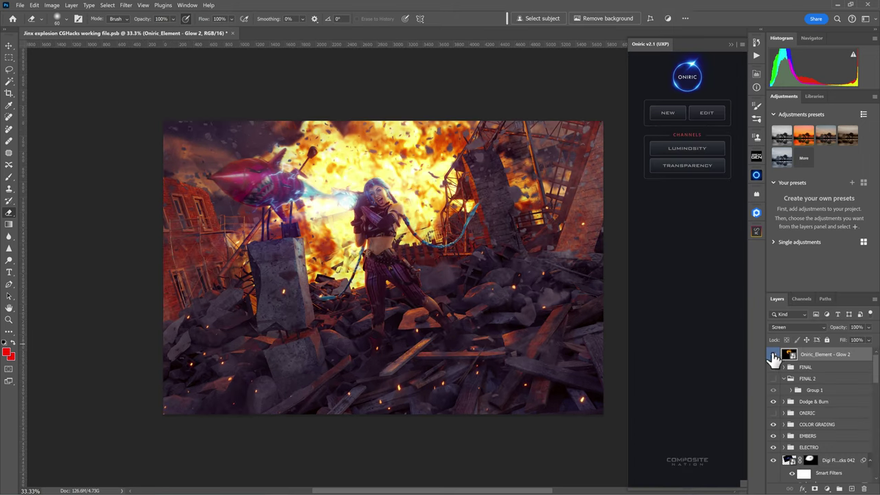
{"action": "left_click", "coordinate": [773, 353]}
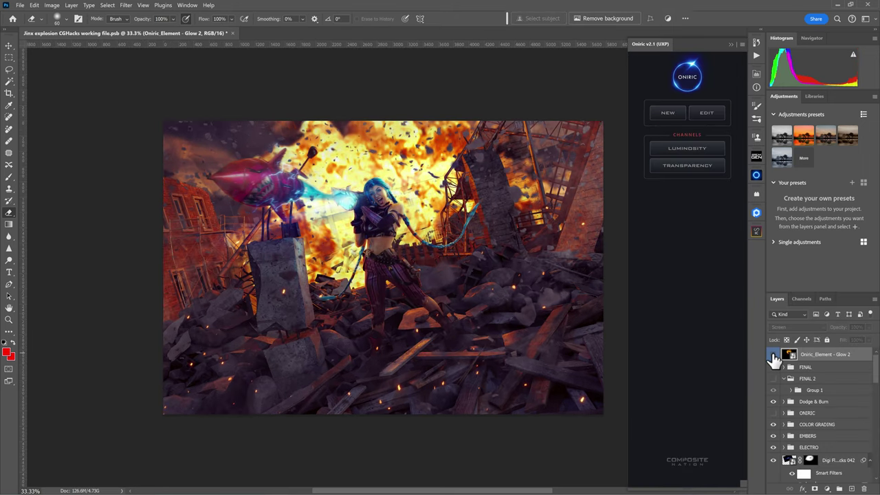
{"action": "left_click", "coordinate": [773, 354]}
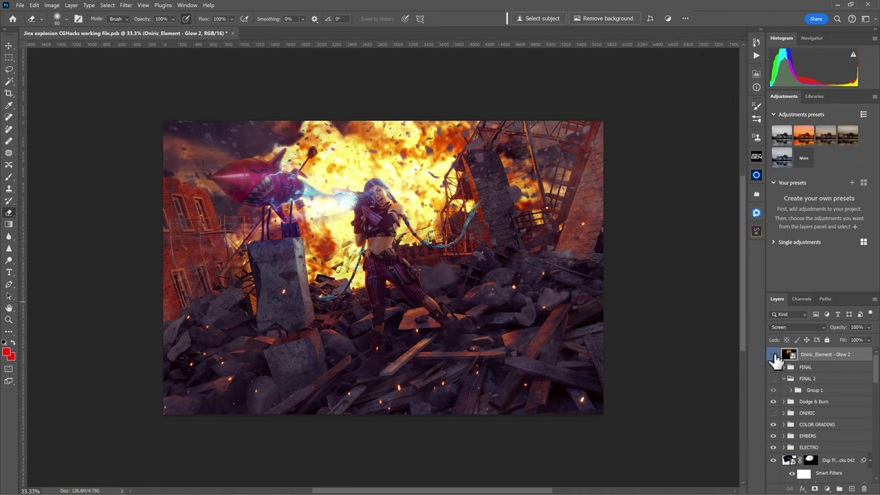
{"action": "left_click", "coordinate": [773, 354]}
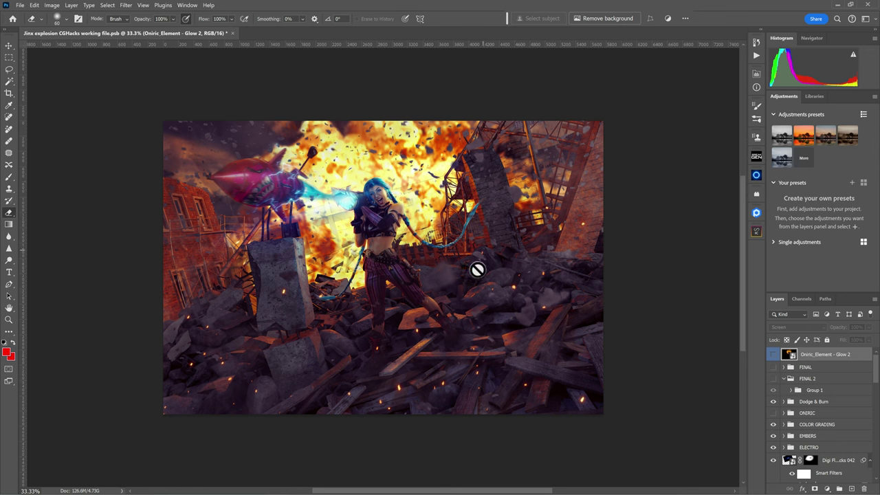
Select Large Exp_CGHacks_089 and add a Hue/Saturation adjustment clipped to that layer
{"action": "scroll", "coordinate": [818, 393], "scroll_direction": "down", "scroll_amount": 10}
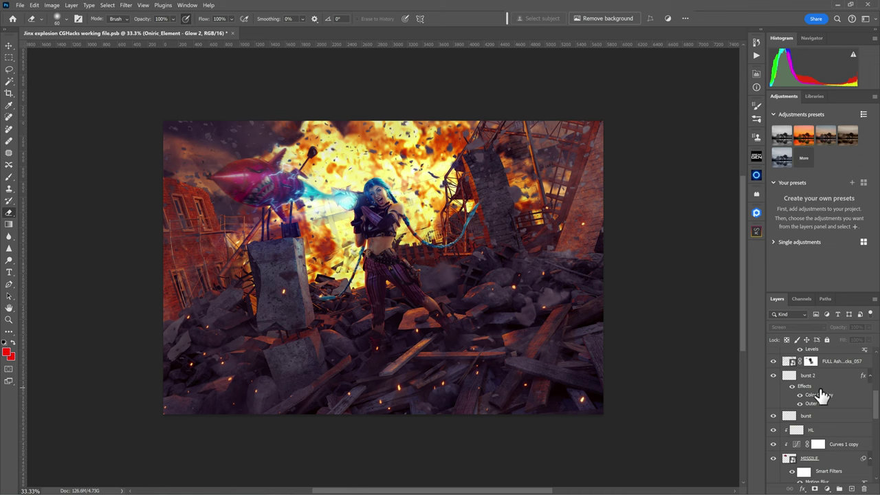
{"action": "scroll", "coordinate": [822, 393], "scroll_direction": "down", "scroll_amount": 10}
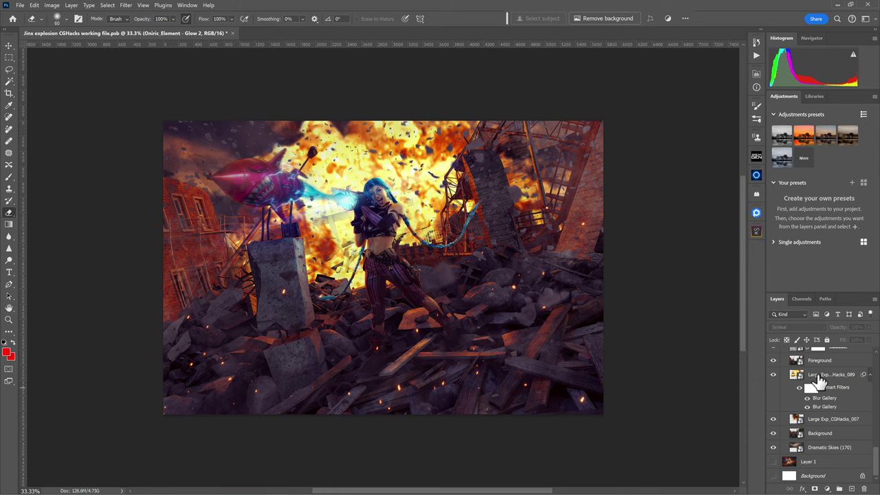
{"action": "left_click", "coordinate": [818, 376]}
{"action": "scroll", "coordinate": [817, 395], "scroll_direction": "up", "scroll_amount": 1}
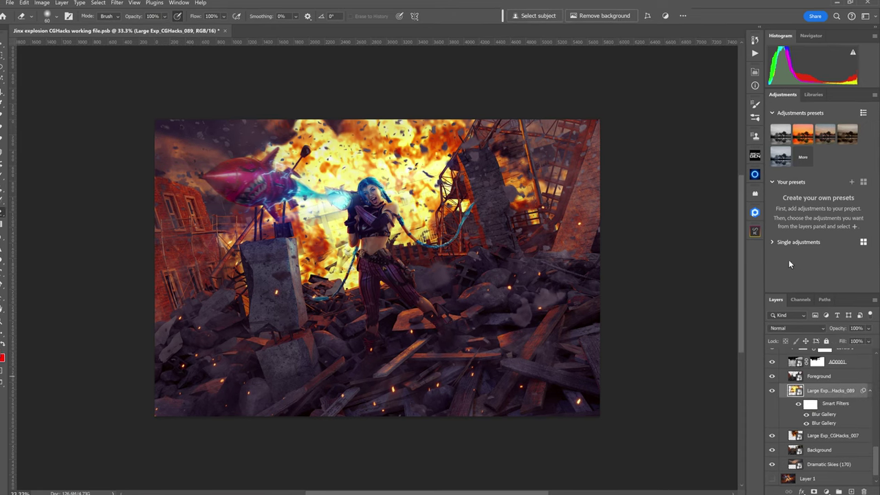
{"action": "left_click", "coordinate": [790, 241]}
{"action": "scroll", "coordinate": [784, 227], "scroll_direction": "down", "scroll_amount": 3}
{"action": "scroll", "coordinate": [783, 227], "scroll_direction": "up", "scroll_amount": 3}
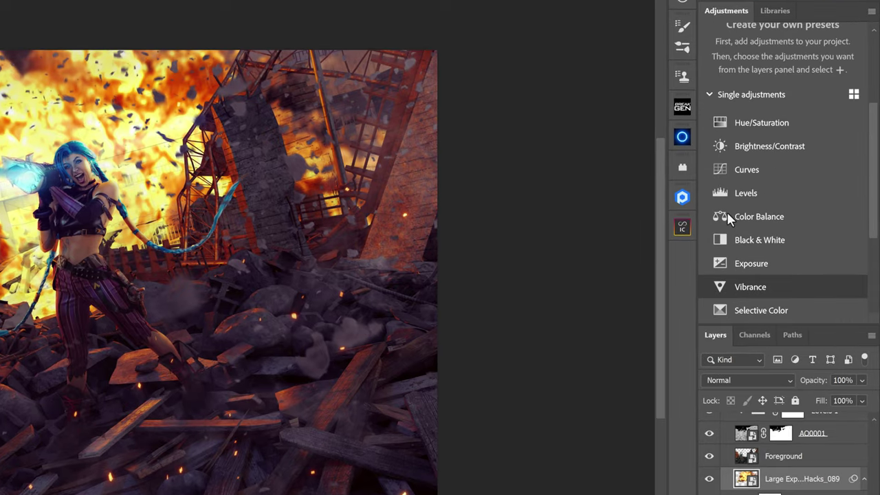
{"action": "left_click", "coordinate": [756, 128]}
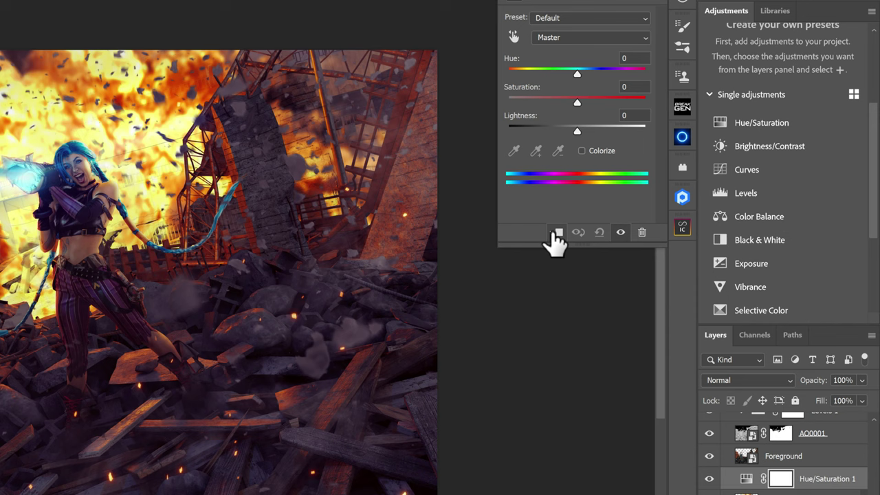
{"action": "left_click", "coordinate": [555, 233]}
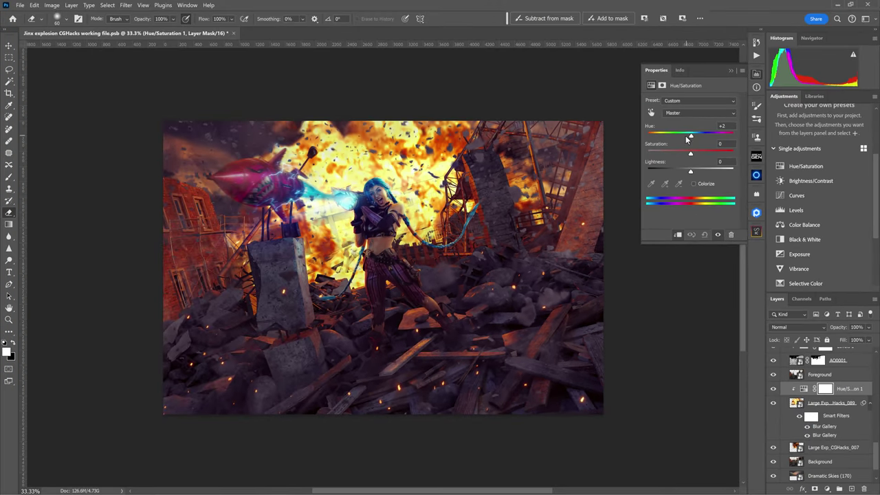
Preview a magenta hue shift, reset Hue to 0, then delete the Hue/Saturation 1 layer
{"action": "left_click_drag", "start_coordinate": [690, 137], "coordinate": [661, 139]}
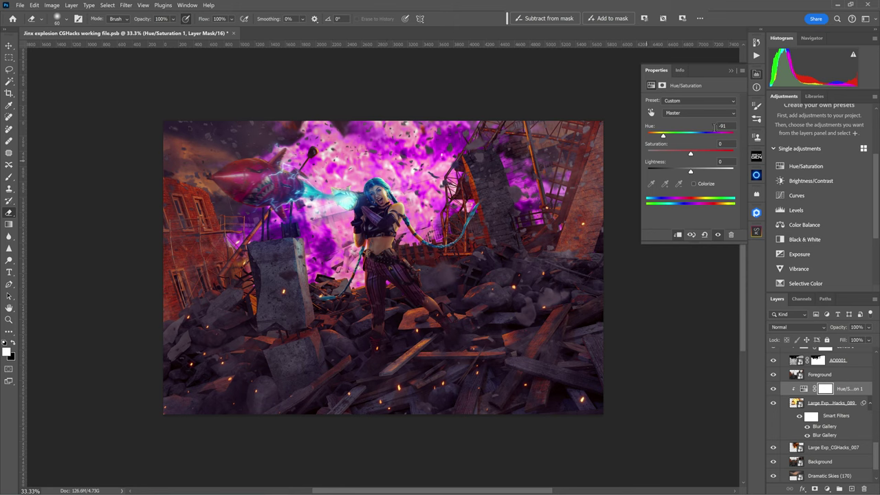
{"action": "type", "text": "0"}
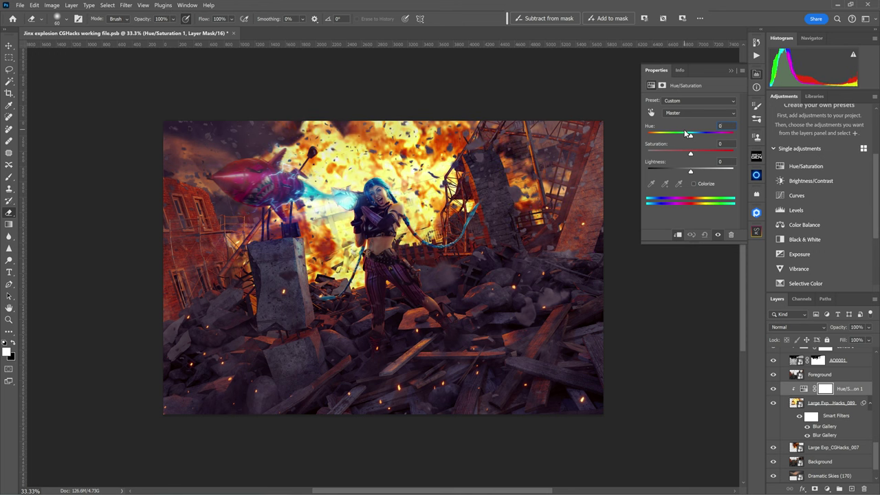
{"action": "key", "text": "Delete"}
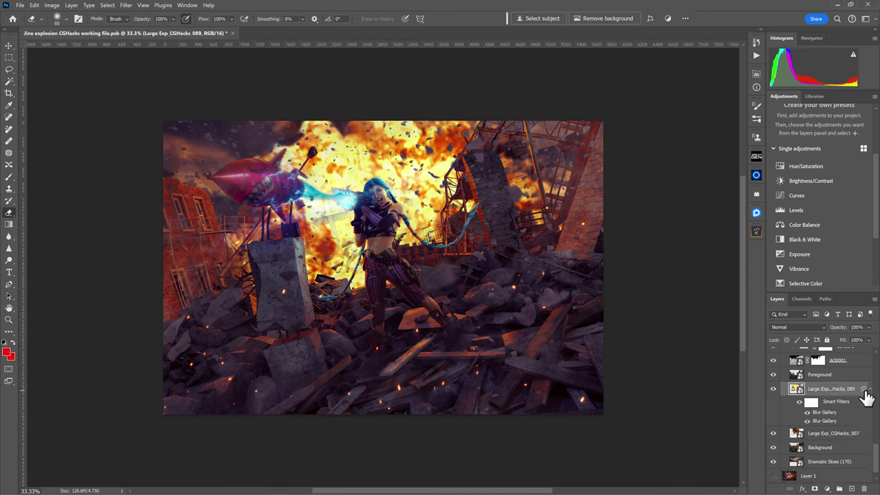
{"action": "key", "text": "ctrl+shift+n"}
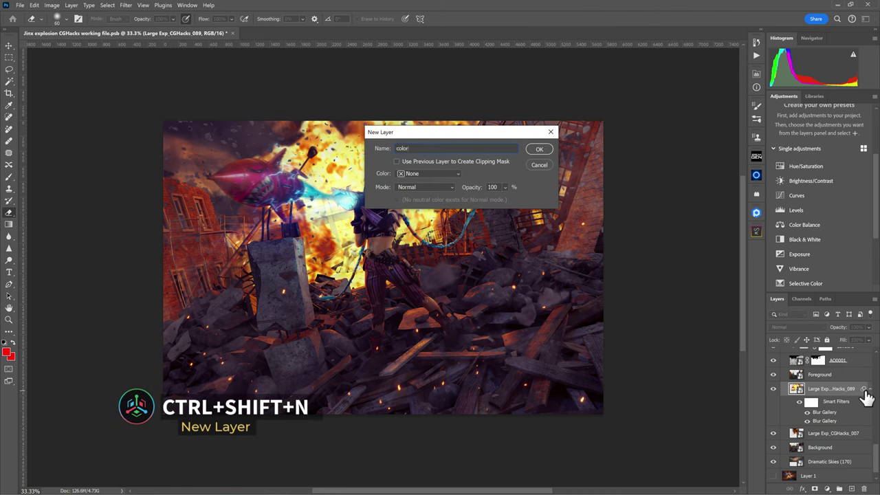
{"action": "left_click", "coordinate": [420, 188]}
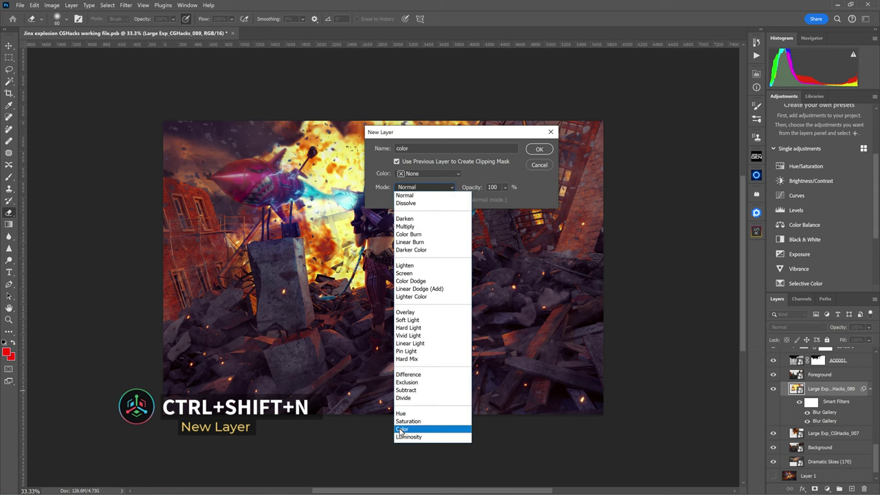
{"action": "left_click", "coordinate": [433, 429]}
{"action": "left_click", "coordinate": [539, 149]}
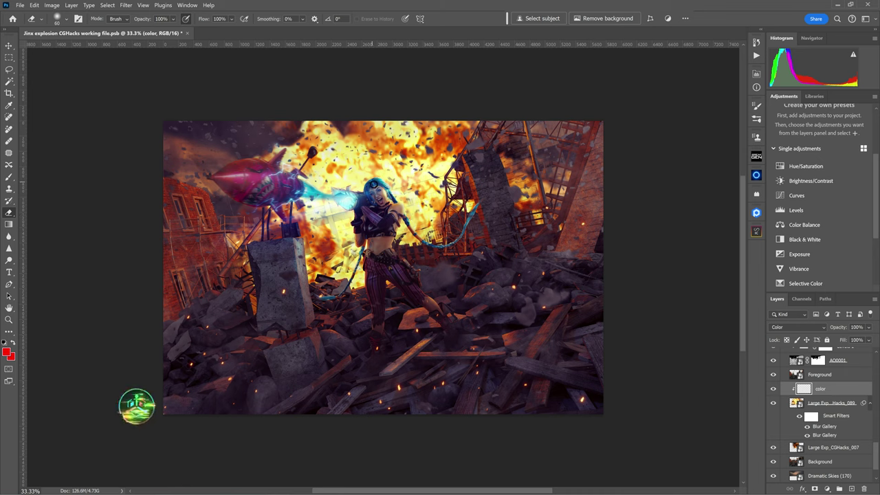
{"action": "key", "text": "i"}
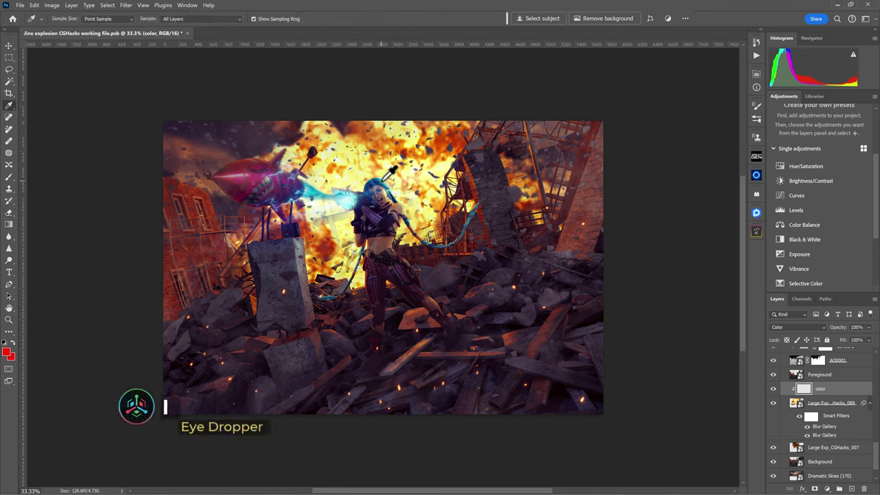
{"action": "left_click", "coordinate": [383, 179]}
{"action": "key", "text": "g"}
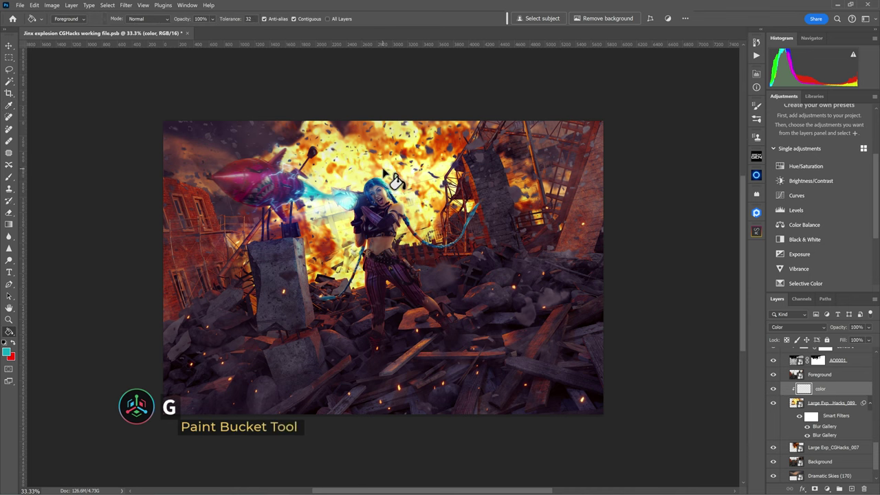
{"action": "left_click", "coordinate": [384, 172]}
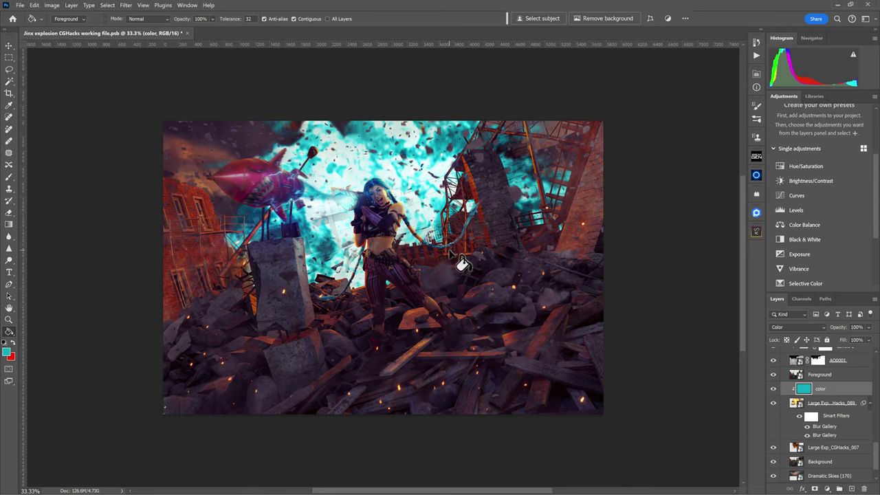
{"action": "key", "text": "Delete"}
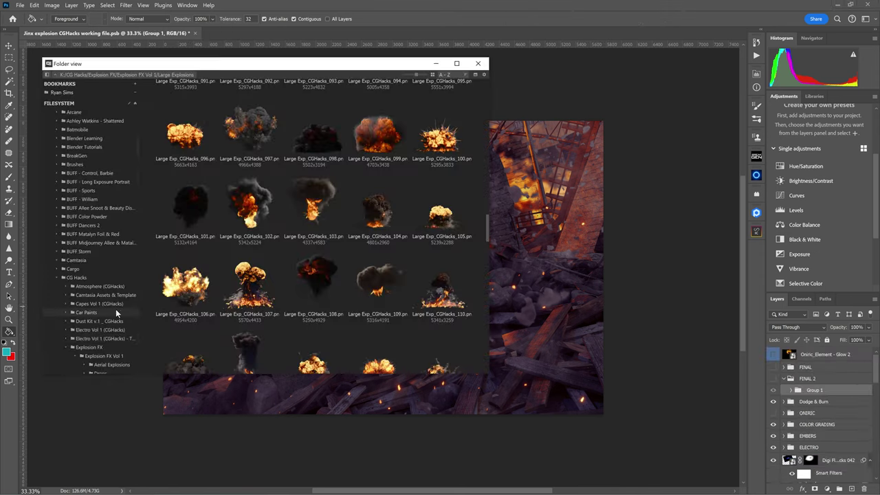
Browse the explosion library folders to show the Fly Aways thumbnails
{"action": "scroll", "coordinate": [115, 309], "scroll_direction": "down", "scroll_amount": 3}
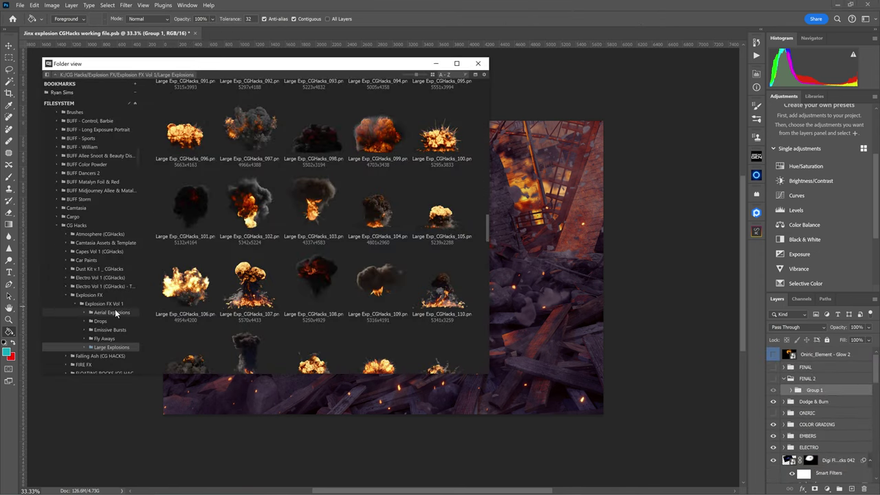
{"action": "left_click", "coordinate": [104, 312]}
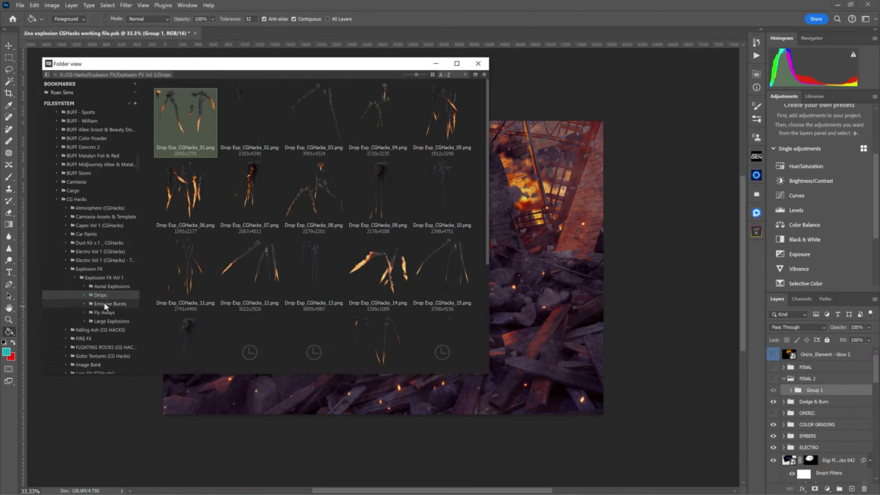
{"action": "left_click", "coordinate": [104, 304]}
{"action": "left_click", "coordinate": [104, 312]}
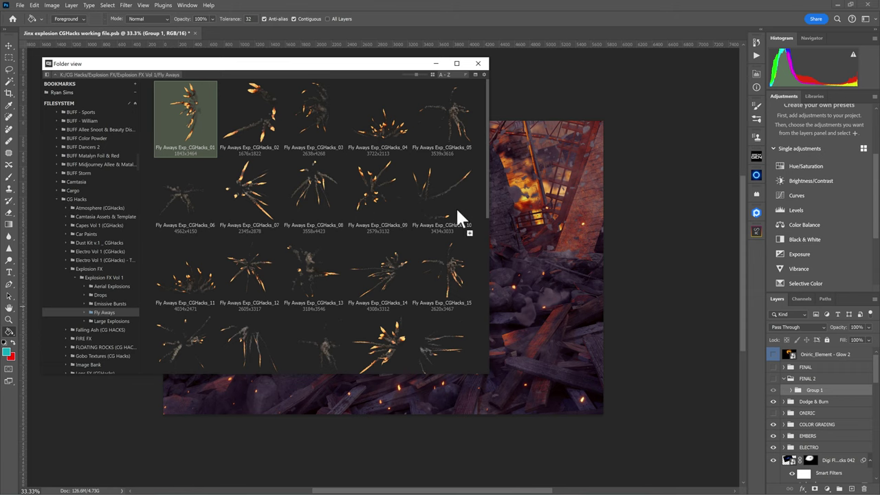
Place Fly Aways Exp_CGHacks_01, move it down-right, and enlarge it to about 58%
{"action": "left_click_drag", "start_coordinate": [563, 385], "coordinate": [563, 385]}
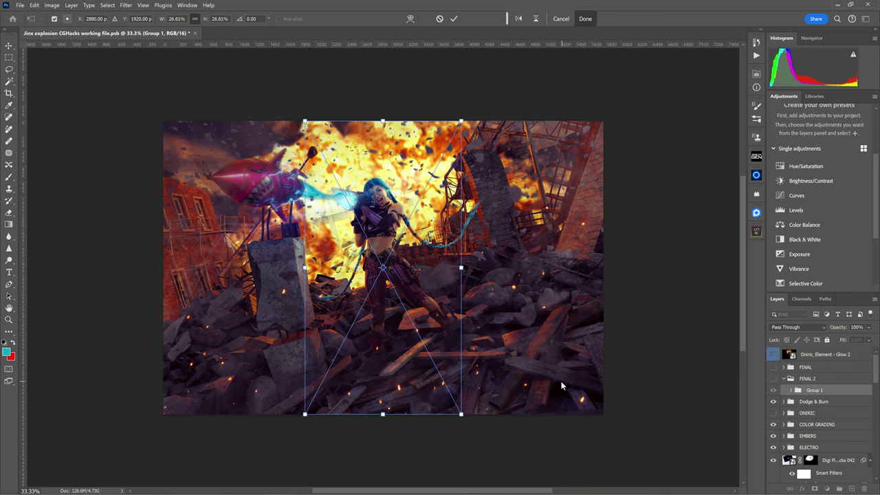
{"action": "left_click_drag", "start_coordinate": [415, 238], "coordinate": [545, 295]}
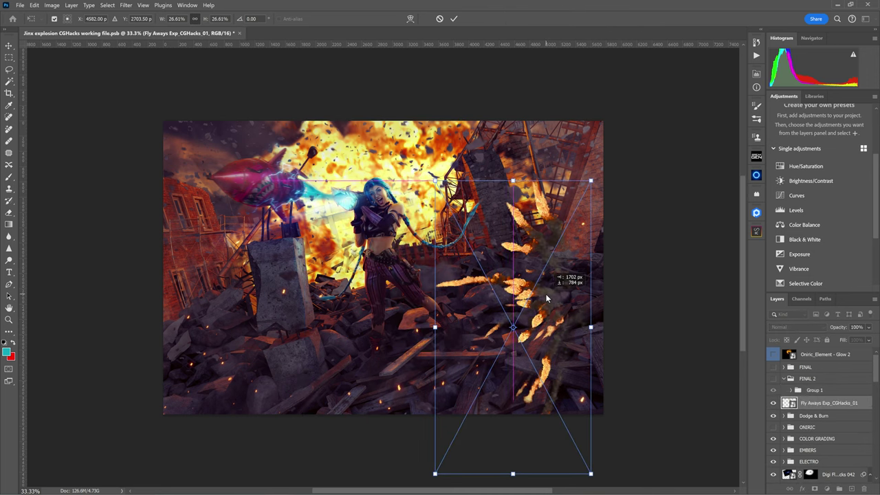
{"action": "key", "text": "ctrl+minus"}
{"action": "key", "text": "ctrl+minus"}
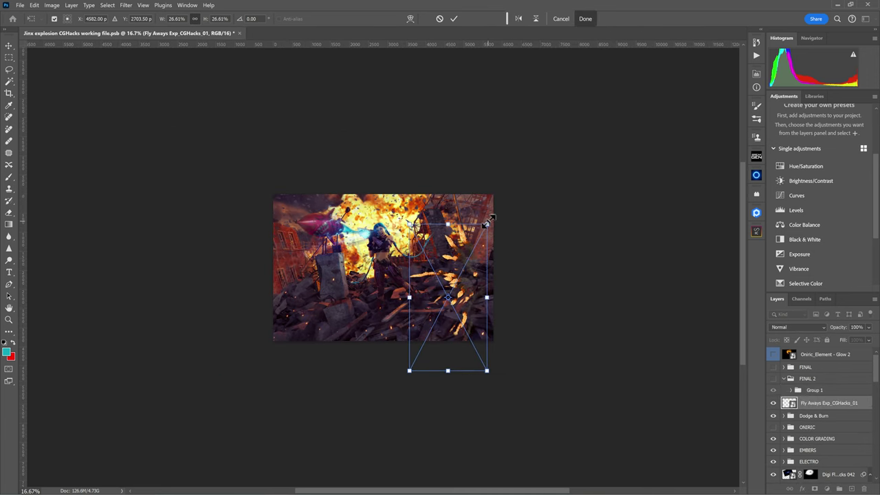
{"action": "left_click_drag", "start_coordinate": [487, 222], "coordinate": [505, 272]}
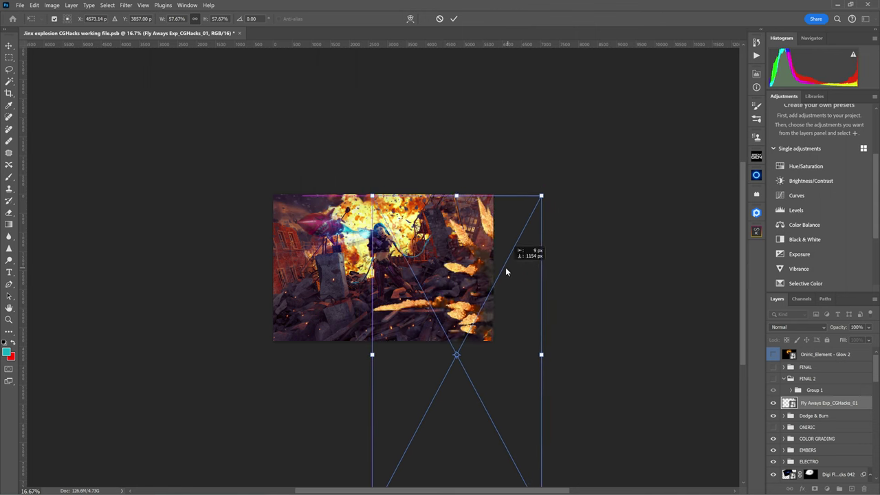
{"action": "key", "text": "Return"}
{"action": "key", "text": "ctrl+plus"}
{"action": "key", "text": "ctrl+plus"}
{"action": "key", "text": "ctrl+plus"}
{"action": "key", "text": "g"}
{"action": "key", "text": "ctrl+minus"}
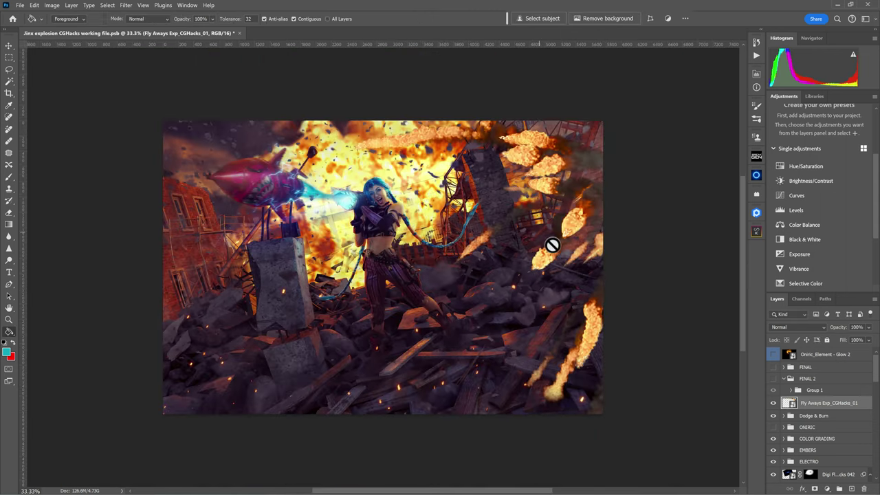
Apply a Field Blur of 30 px with Light Bokeh 39% and Bokeh Color 36%
{"action": "left_click", "coordinate": [125, 5]}
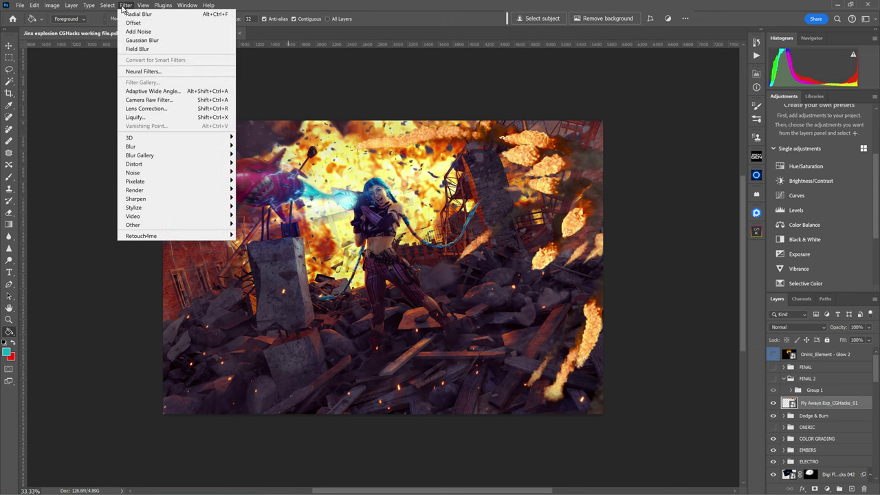
{"action": "mouse_move", "coordinate": [211, 156]}
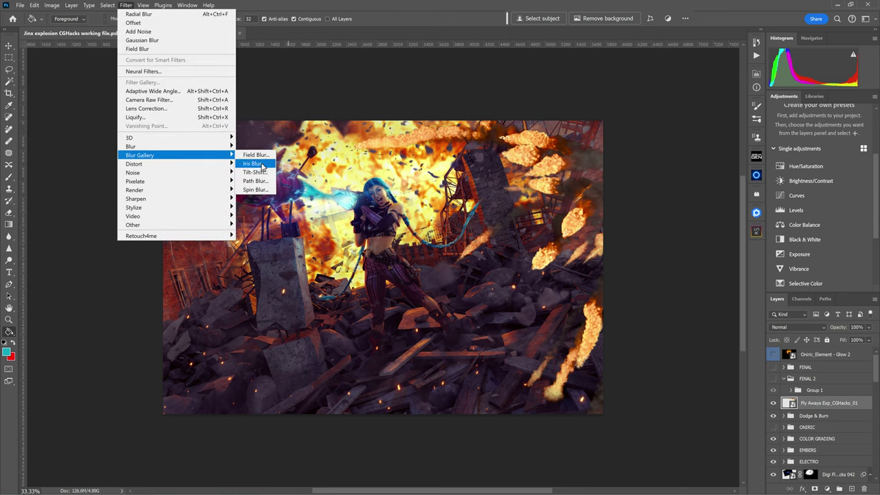
{"action": "left_click", "coordinate": [255, 154]}
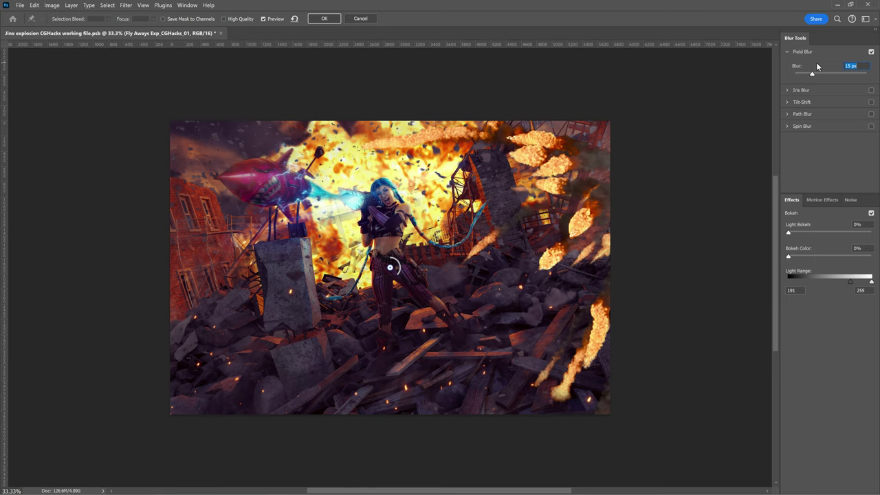
{"action": "left_click", "coordinate": [820, 74]}
{"action": "left_click", "coordinate": [820, 233]}
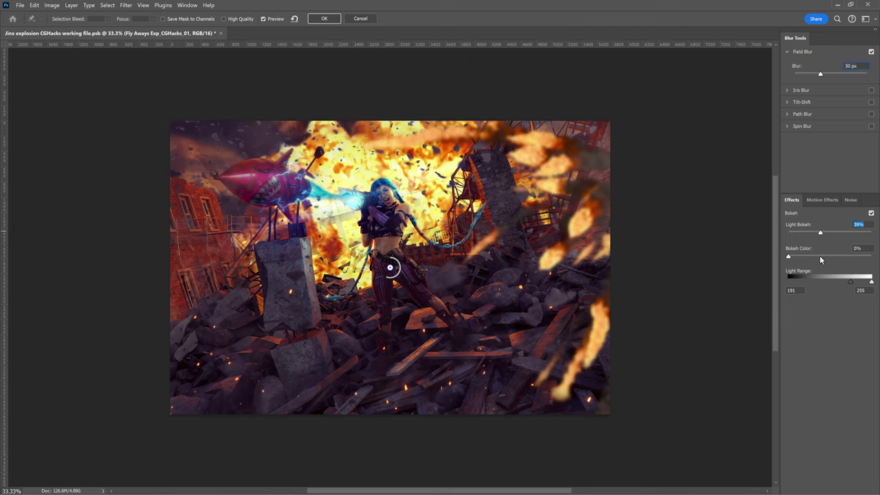
{"action": "left_click", "coordinate": [819, 257]}
Add a Path Blur streaking toward the upper right and apply the blur
{"action": "left_click", "coordinate": [871, 116]}
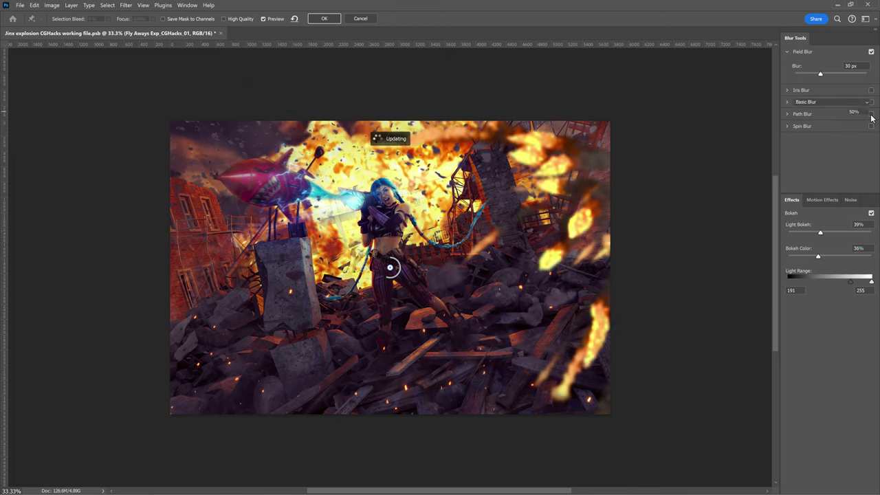
{"action": "left_click_drag", "start_coordinate": [389, 267], "coordinate": [623, 160]}
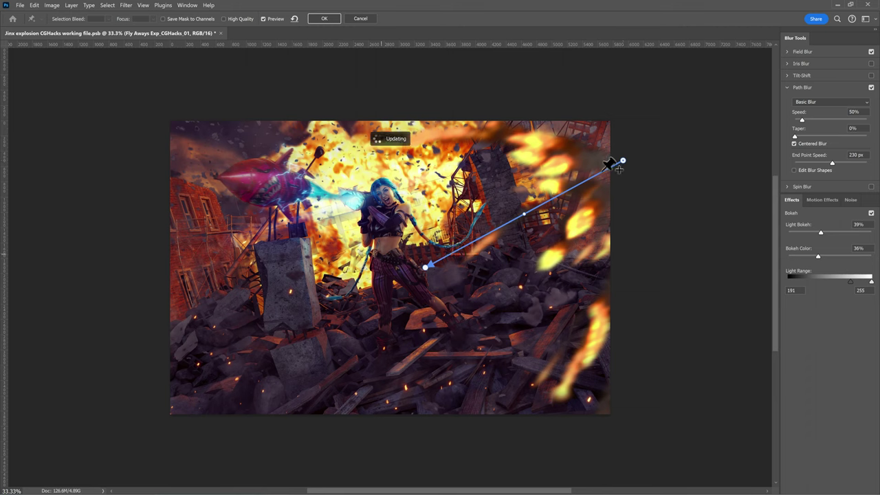
{"action": "left_click", "coordinate": [324, 19]}
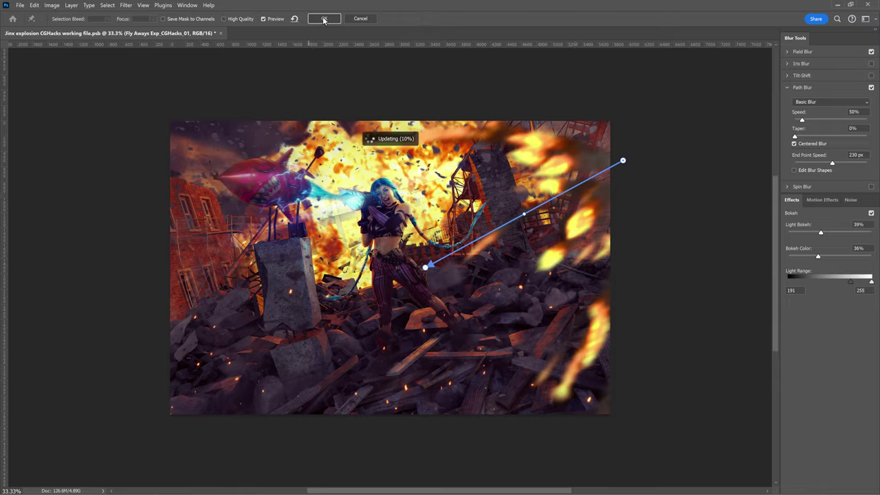